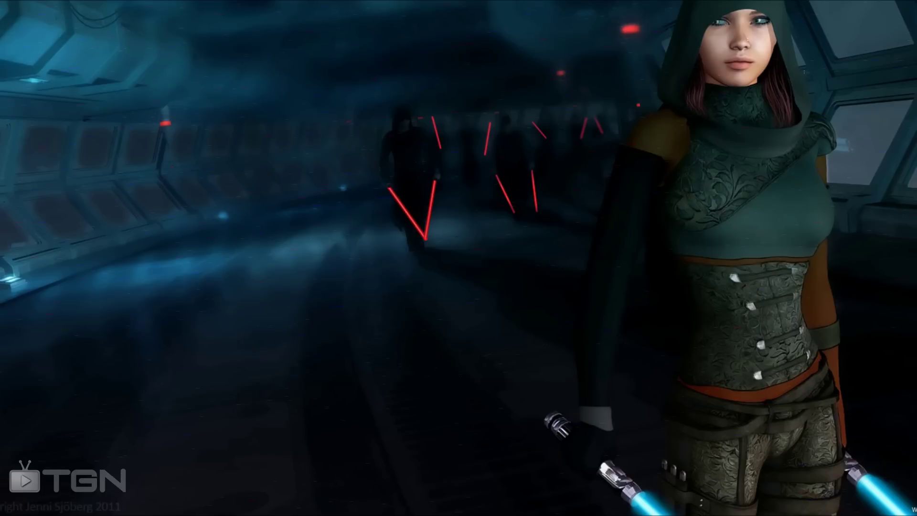
Set audacity.exe from the Audacity 1.3 Beta (Unicode) folder as the preferred audio editor in the audio preferences.
{"action": "left_click_drag", "start_coordinate": [916, 107], "coordinate": [506, 69]}
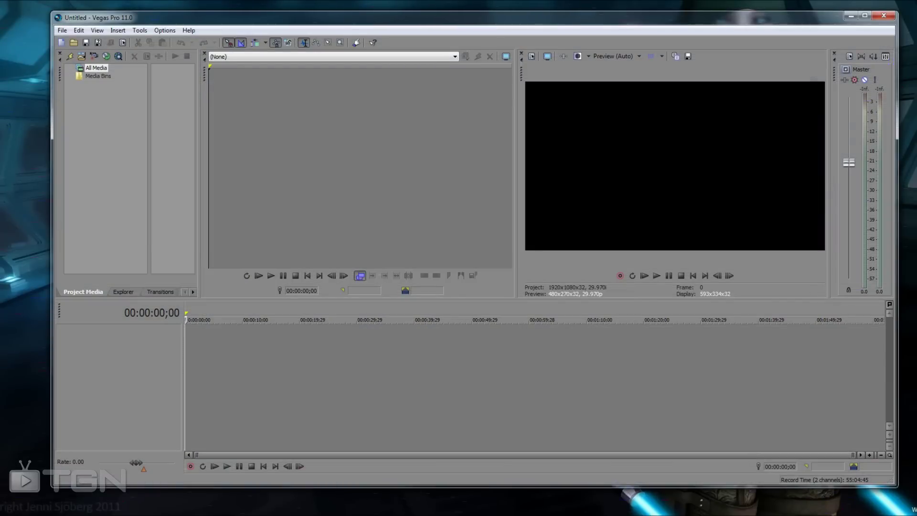
{"action": "key", "text": "alt+o"}
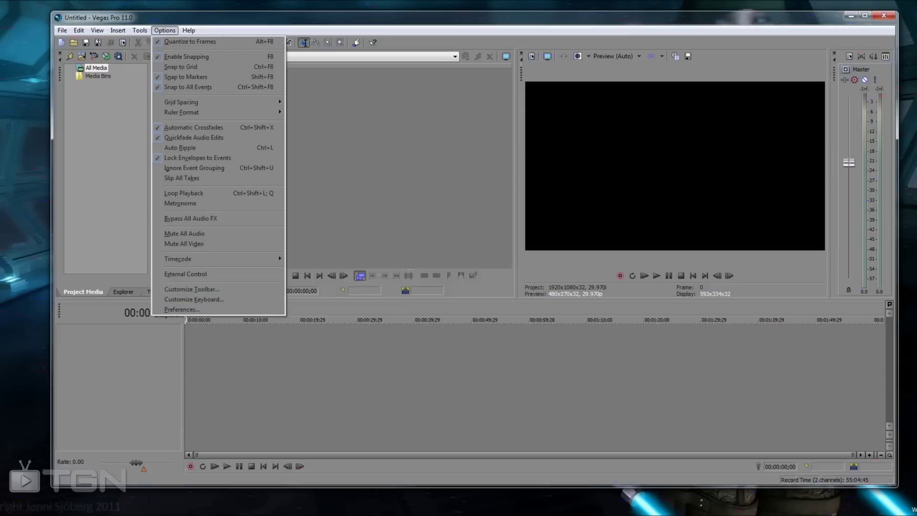
{"action": "key", "text": "Up"}
{"action": "key", "text": "Return"}
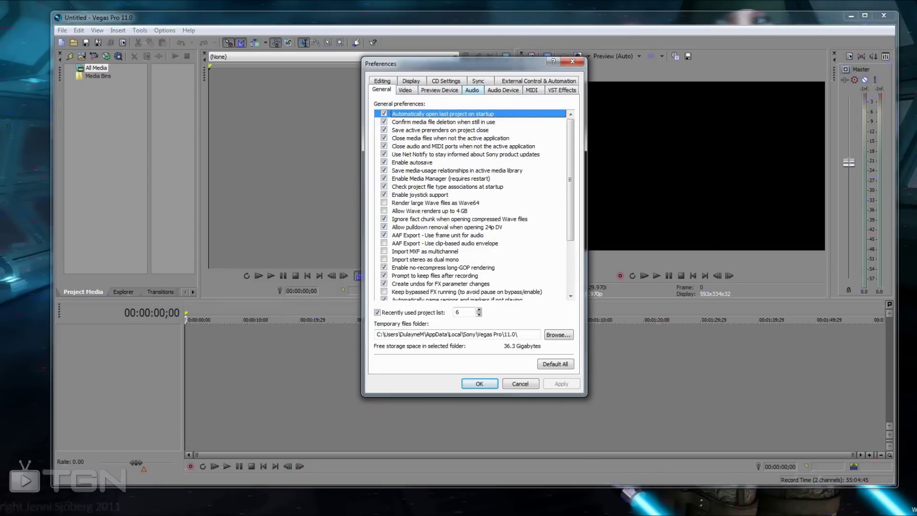
{"action": "left_click", "coordinate": [473, 90]}
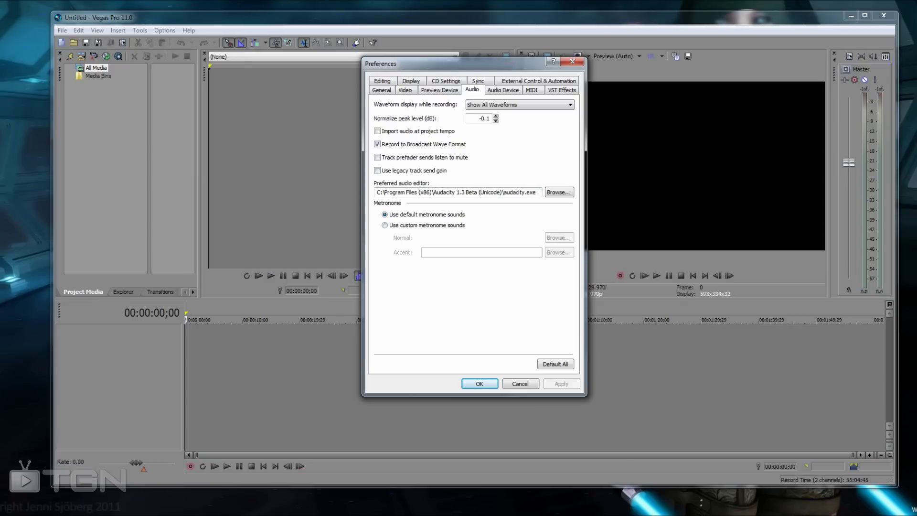
{"action": "left_click", "coordinate": [559, 192]}
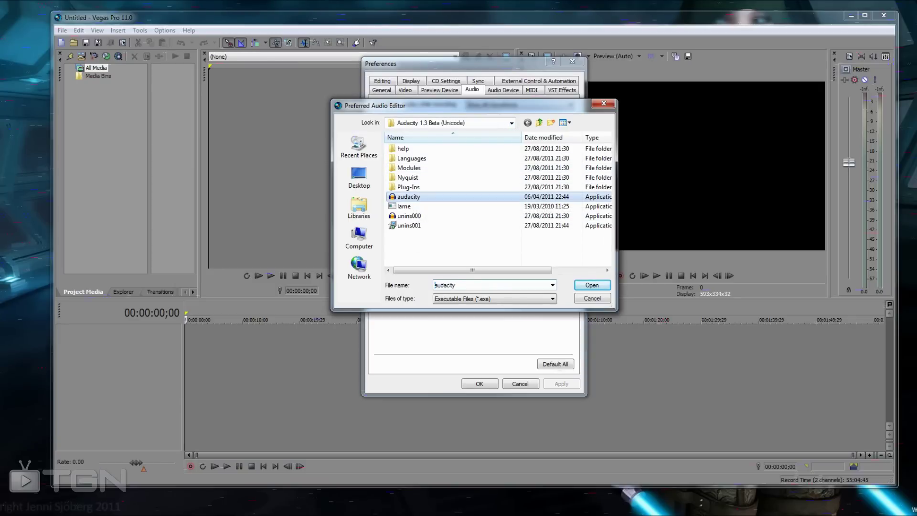
{"action": "left_click", "coordinate": [512, 123]}
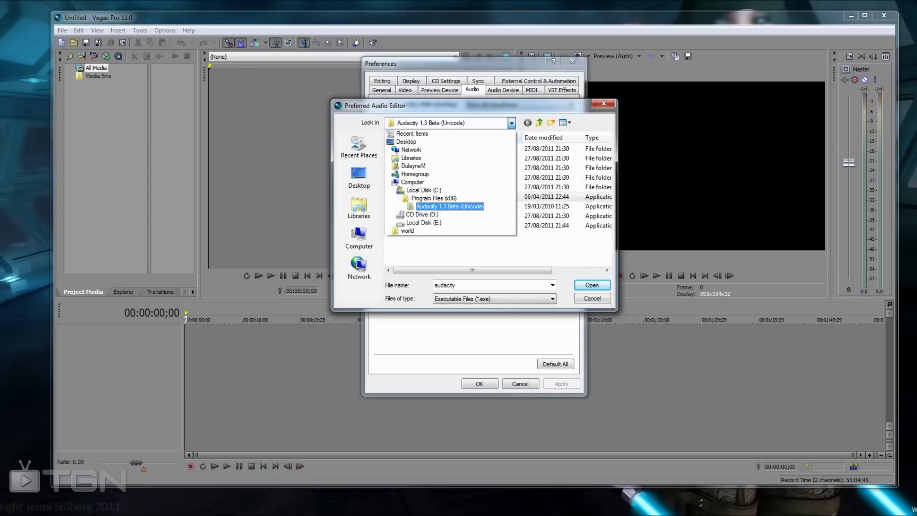
{"action": "left_click", "coordinate": [450, 207]}
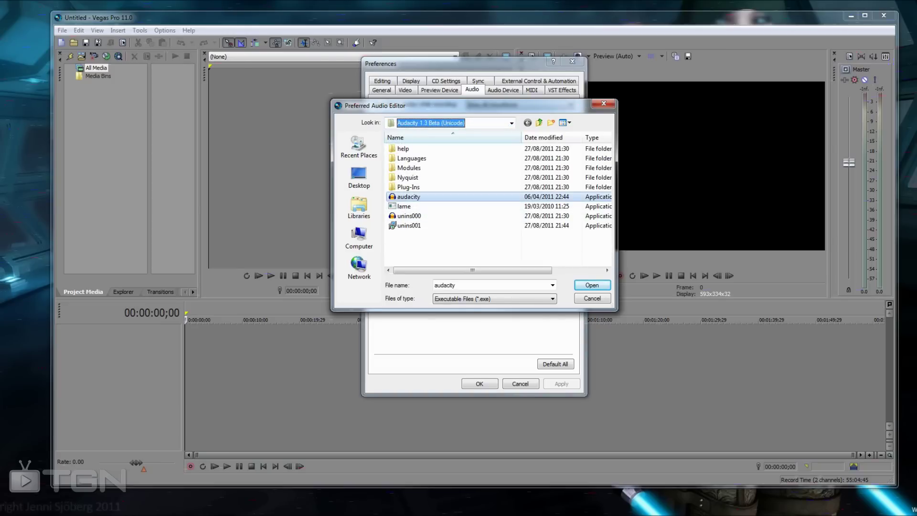
{"action": "key", "text": "Return"}
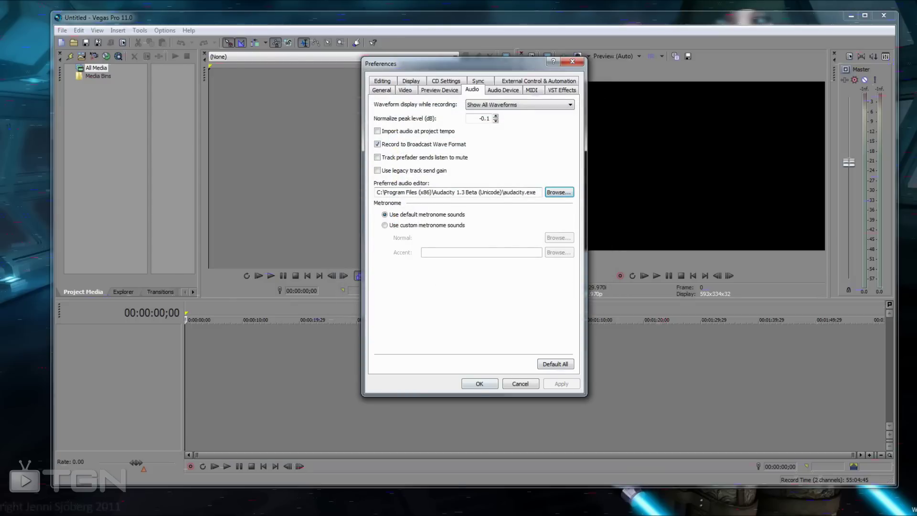
{"action": "left_click", "coordinate": [480, 384]}
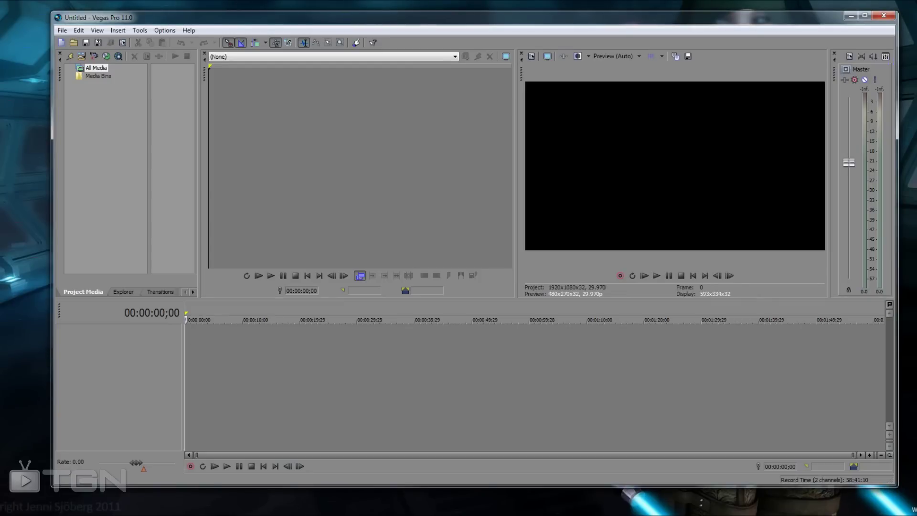
{"action": "key", "text": "alt+Tab"}
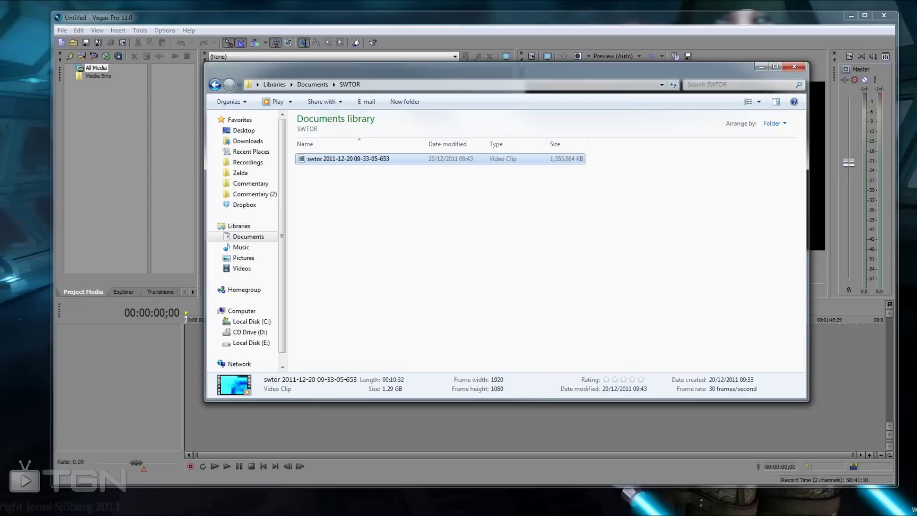
{"action": "left_click_drag", "start_coordinate": [477, 68], "coordinate": [604, 84]}
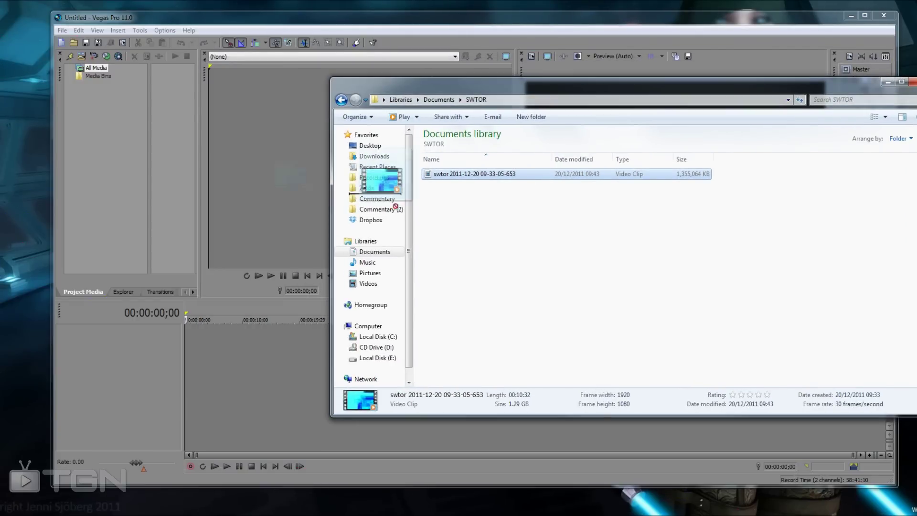
{"action": "left_click_drag", "start_coordinate": [474, 174], "coordinate": [189, 342]}
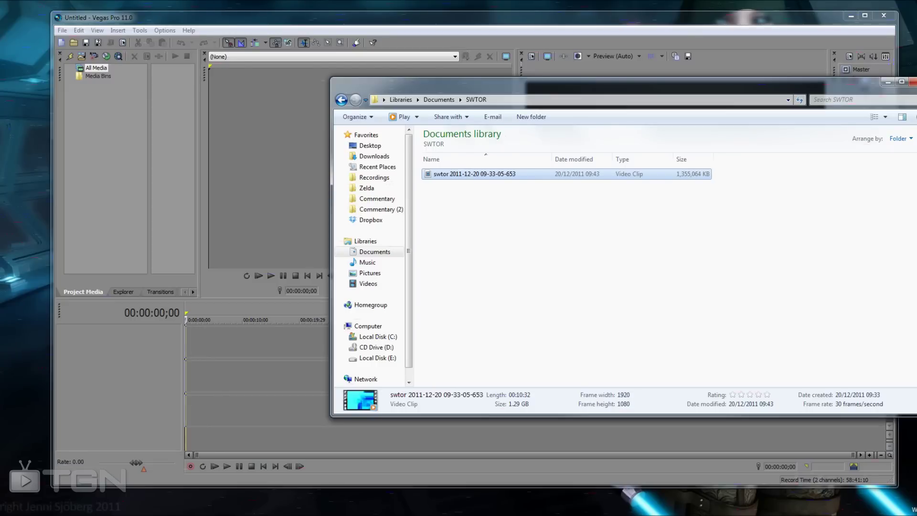
{"action": "left_click_drag", "start_coordinate": [475, 174], "coordinate": [192, 341]}
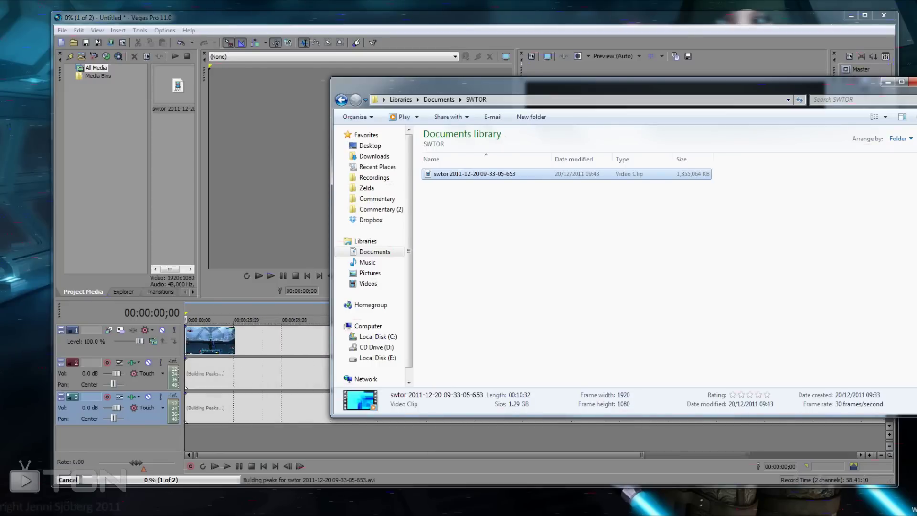
{"action": "left_click", "coordinate": [888, 82]}
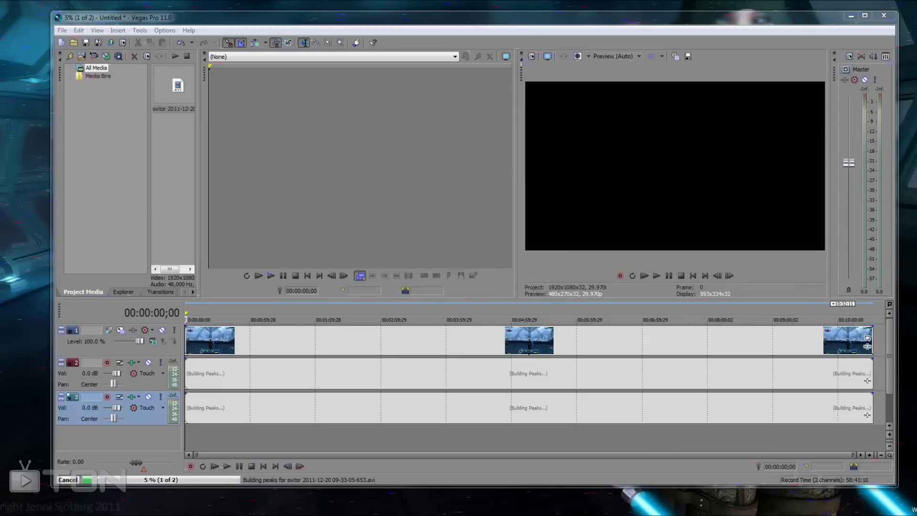
Play the timeline briefly from about 00:05:52;12 to hear both audio tracks together.
{"action": "left_click", "coordinate": [357, 408]}
{"action": "left_click", "coordinate": [440, 437]}
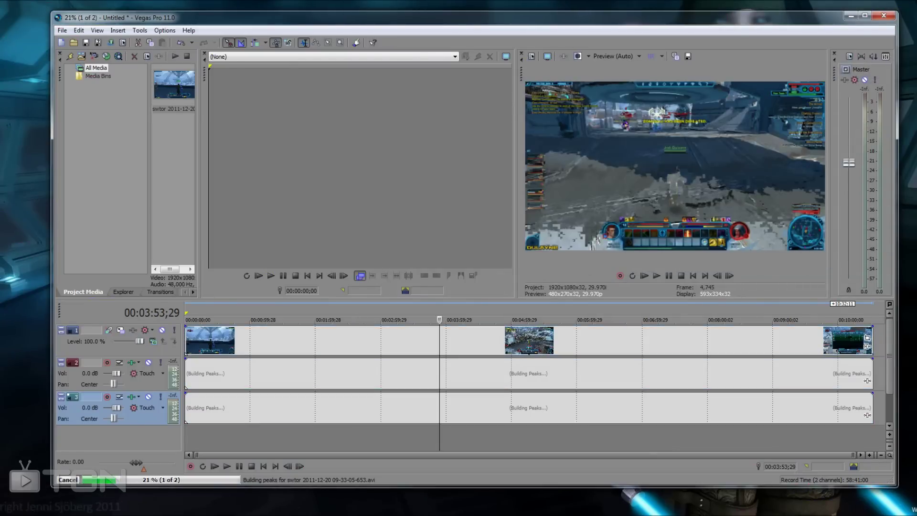
{"action": "left_click", "coordinate": [484, 375]}
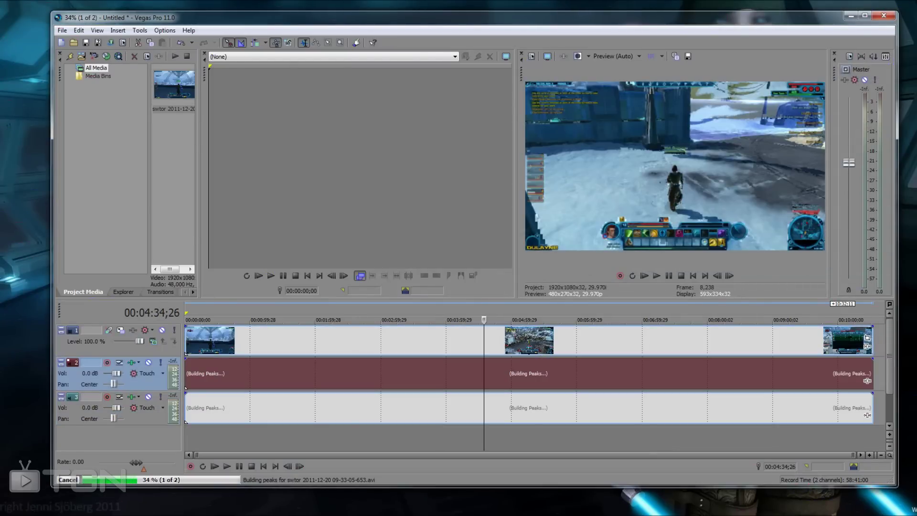
{"action": "left_click", "coordinate": [485, 409]}
{"action": "left_click", "coordinate": [507, 438]}
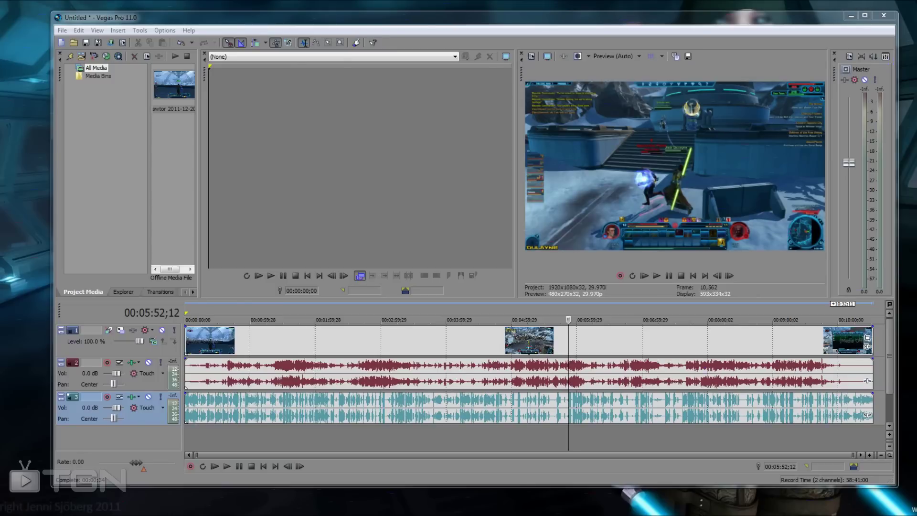
{"action": "left_click", "coordinate": [657, 276]}
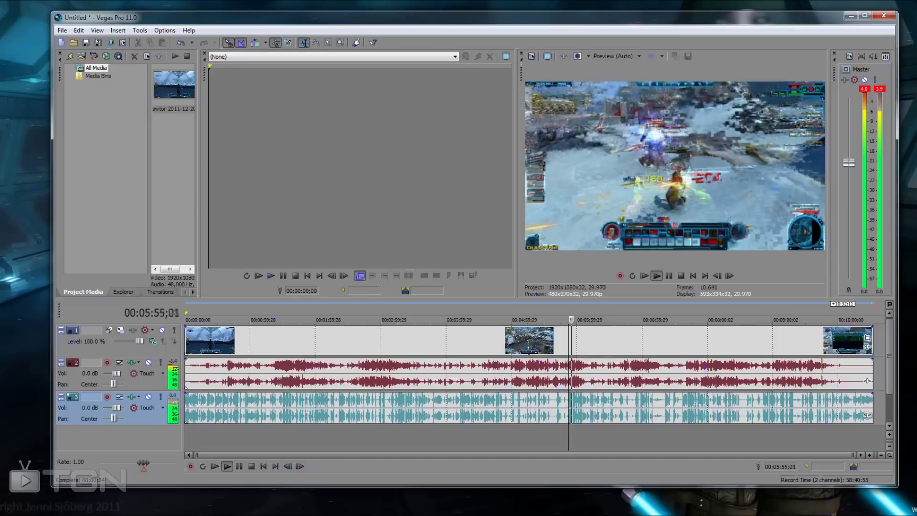
{"action": "left_click", "coordinate": [681, 276]}
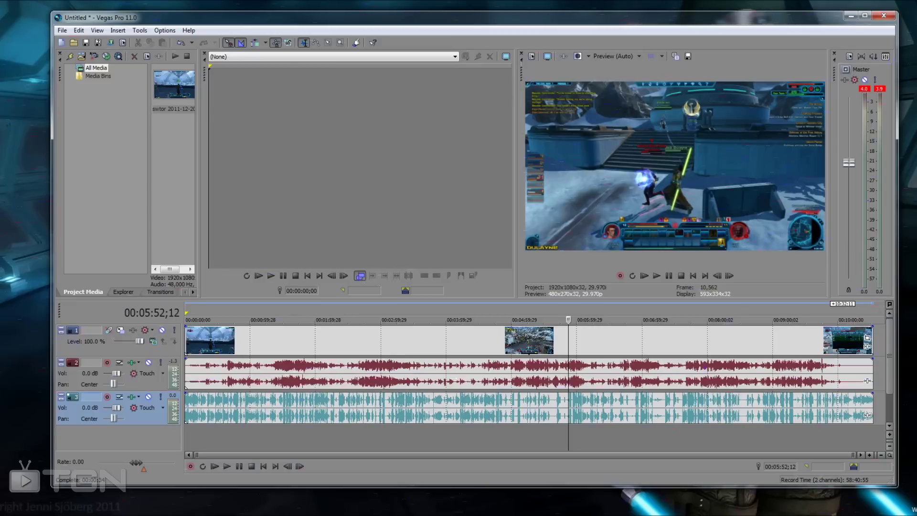
Audition the second audio track alone with the first audio track's volume at -Inf, and undo the volume change.
{"action": "left_click_drag", "start_coordinate": [116, 374], "coordinate": [103, 373]}
{"action": "key", "text": "space"}
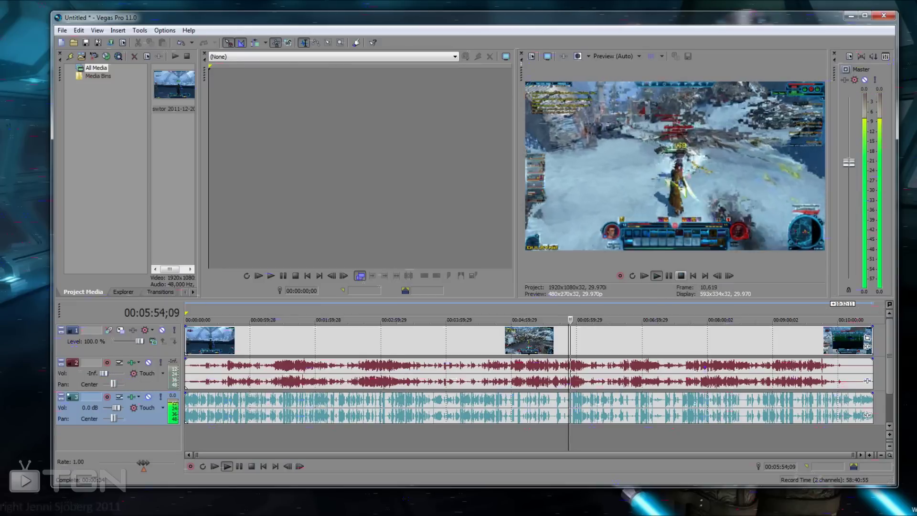
{"action": "key", "text": "space"}
{"action": "key", "text": "ctrl+z"}
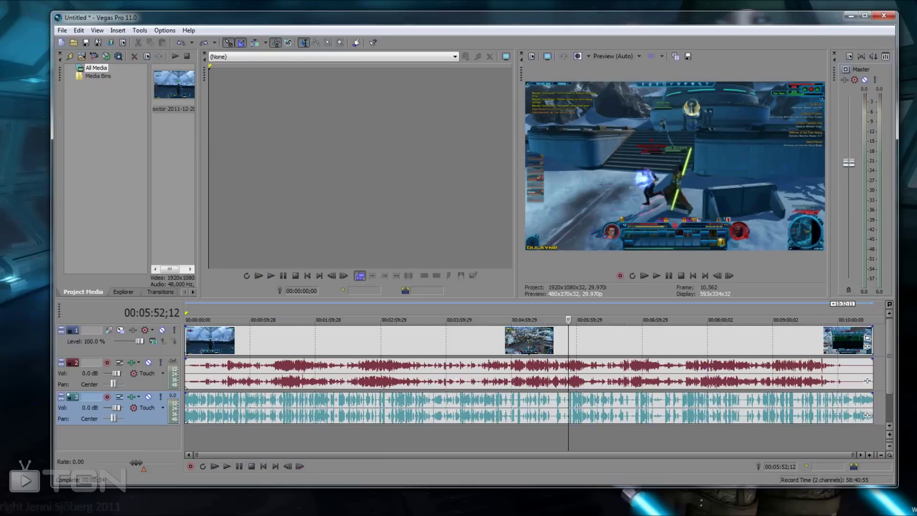
Open a copy of the first audio track's event in the audio editor, making a copy of the files before editing.
{"action": "left_click", "coordinate": [346, 375]}
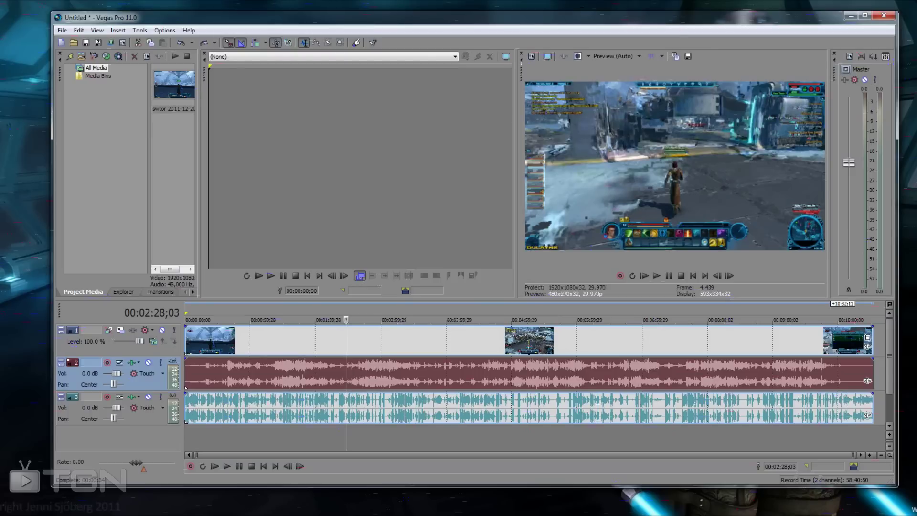
{"action": "left_click", "coordinate": [417, 375]}
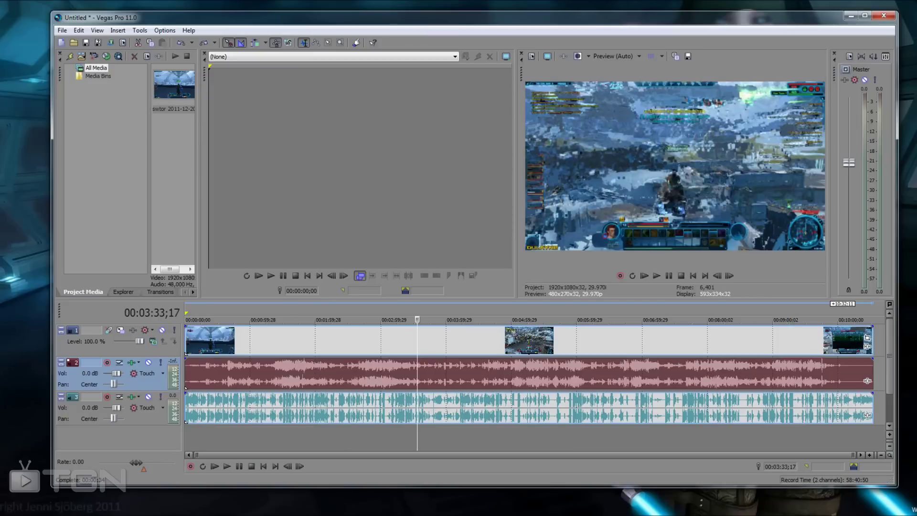
{"action": "right_click", "coordinate": [432, 370]}
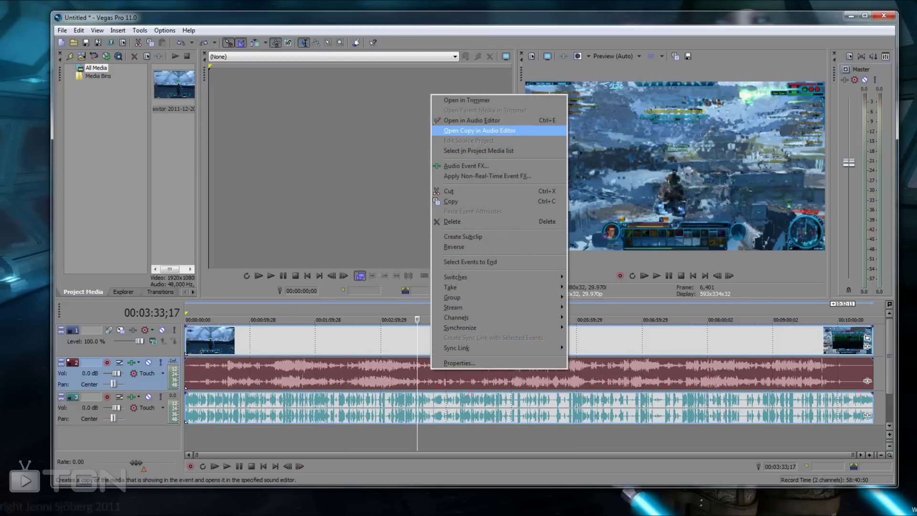
{"action": "left_click", "coordinate": [481, 130]}
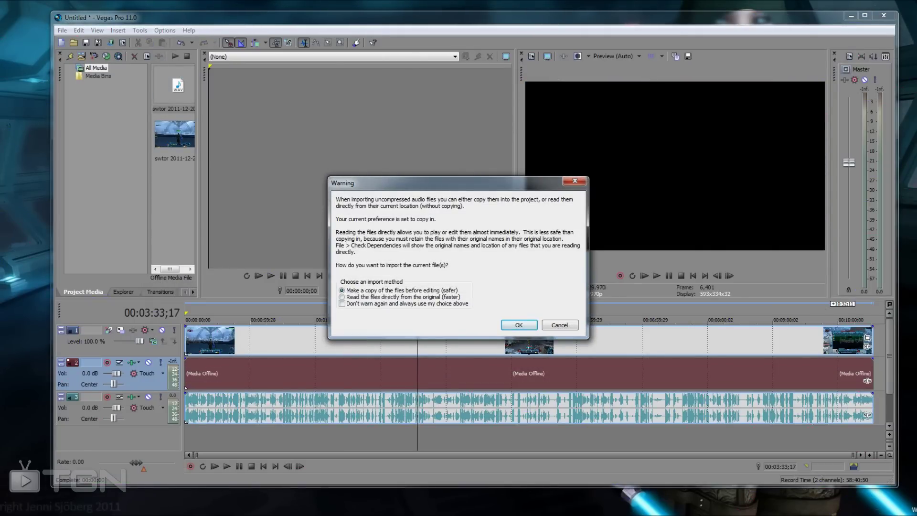
{"action": "left_click_drag", "start_coordinate": [449, 183], "coordinate": [426, 162]}
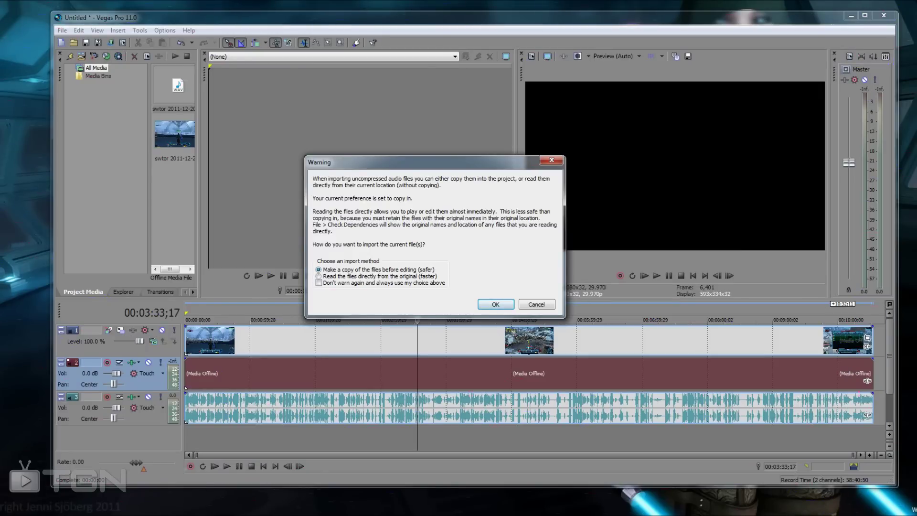
{"action": "key", "text": "Return"}
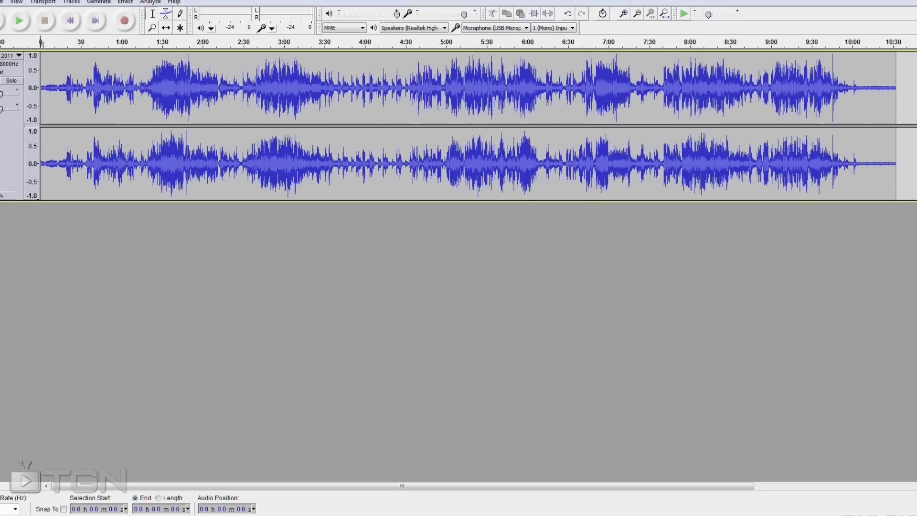
Play a short stretch of the exported first audio track from its beginning in Audacity and stop it.
{"action": "mouse_move", "coordinate": [402, 487]}
{"action": "left_mouse_down"}
{"action": "mouse_move", "coordinate": [428, 486]}
{"action": "mouse_move", "coordinate": [402, 486]}
{"action": "left_mouse_up"}
{"action": "left_click", "coordinate": [19, 20]}
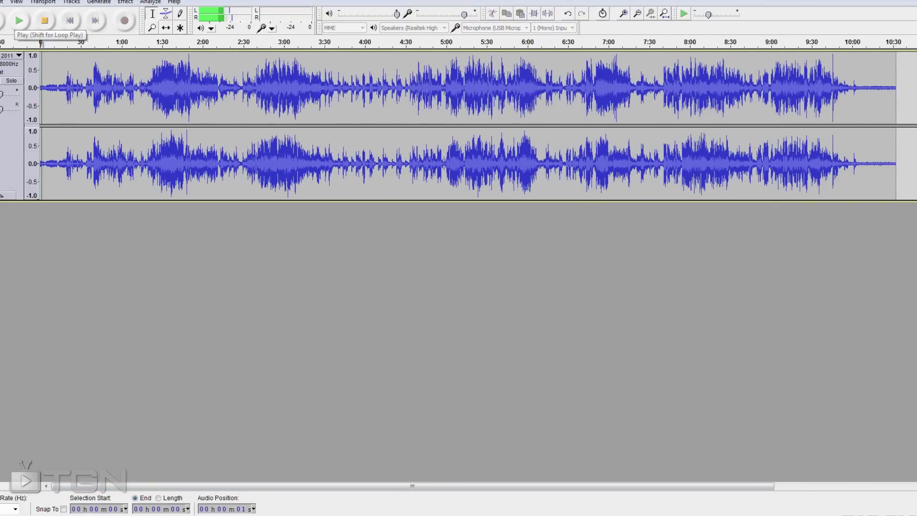
{"action": "key", "text": "space"}
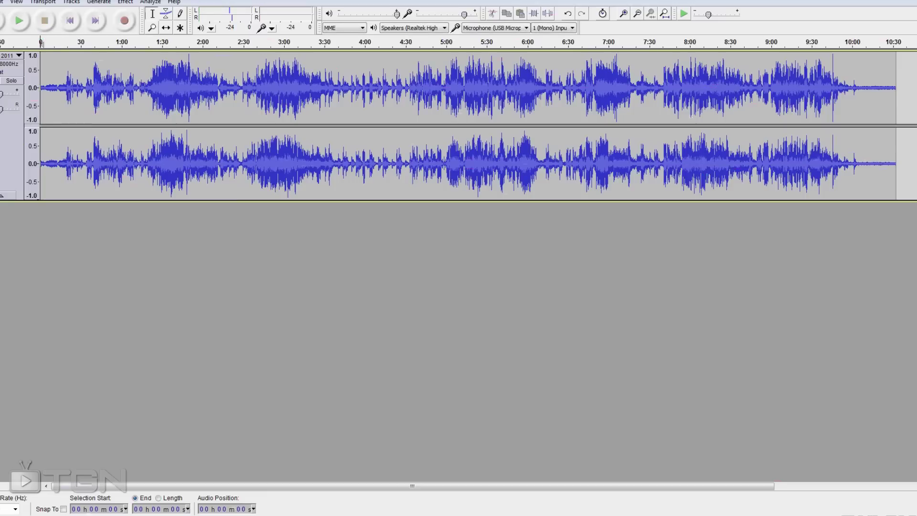
Switch back to Vegas Pro and open a copy of the second audio track's event in the audio editor.
{"action": "left_click_drag", "start_coordinate": [191, 1], "coordinate": [916, 77]}
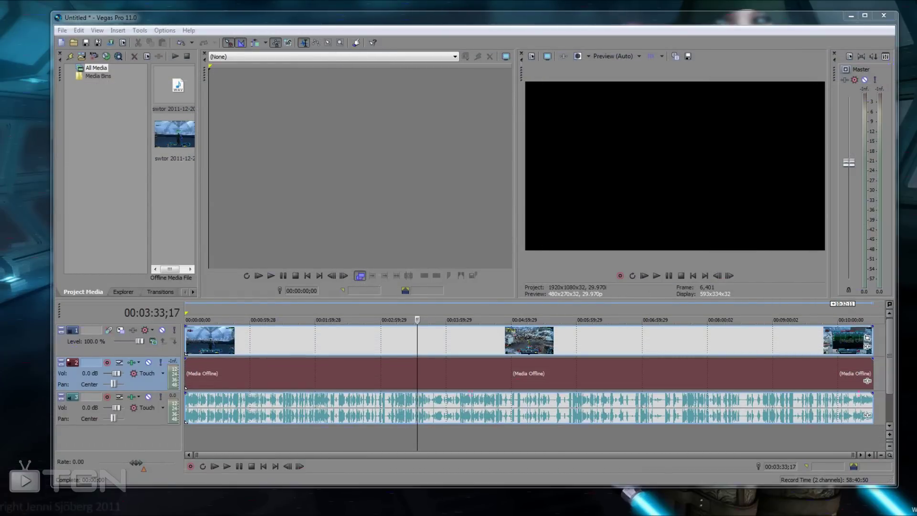
{"action": "left_click", "coordinate": [619, 437]}
{"action": "right_click", "coordinate": [573, 400]}
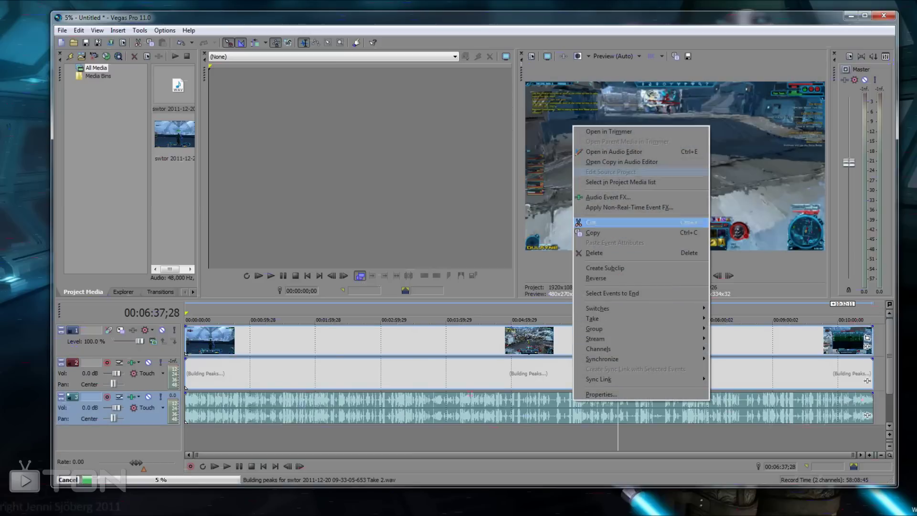
{"action": "left_click", "coordinate": [621, 161]}
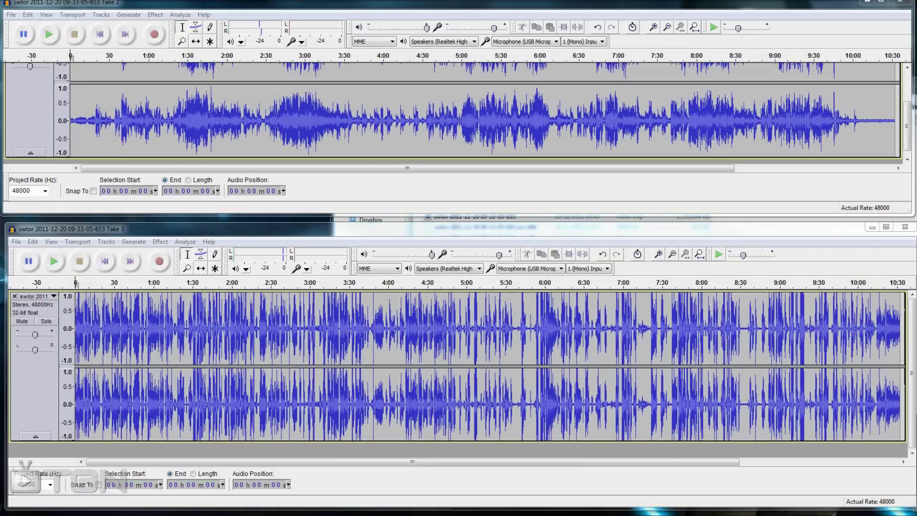
Listen briefly to the Take 2 recording to check which audio it holds, and stop playback.
{"action": "scroll", "coordinate": [457, 114], "scroll_direction": "up", "scroll_amount": 2}
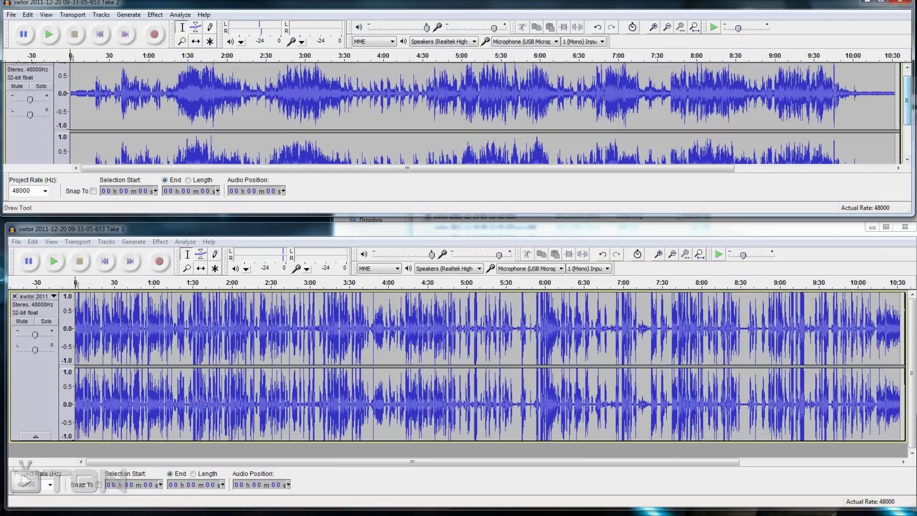
{"action": "left_click", "coordinate": [48, 35]}
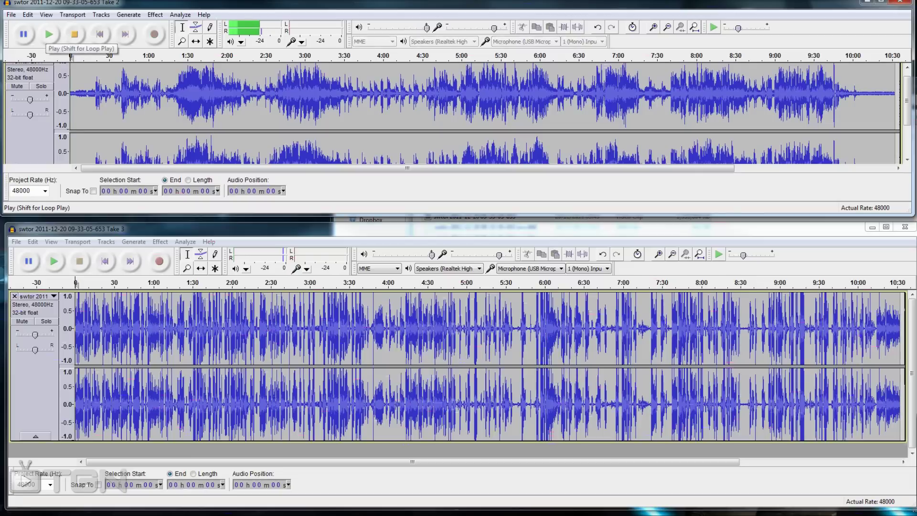
{"action": "left_click", "coordinate": [75, 34]}
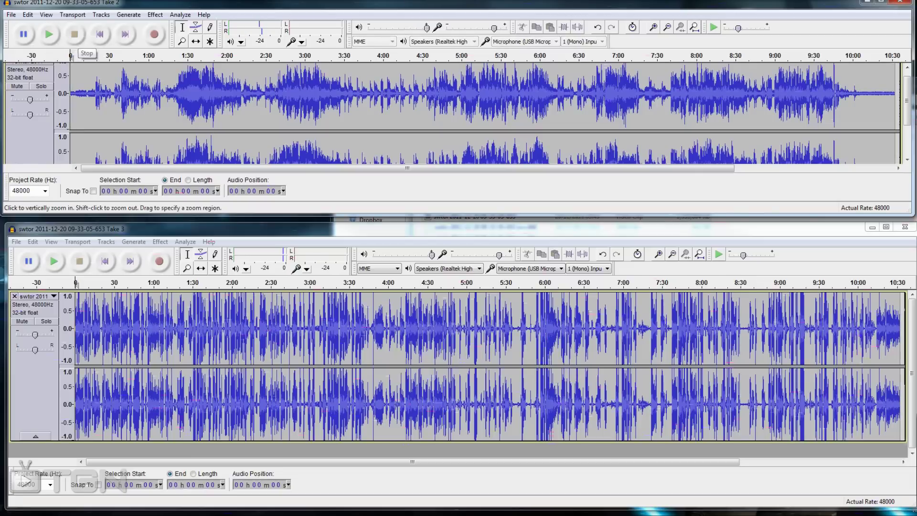
Listen briefly to the Take 3 recording from its beginning, repositioning its window and playing it once more before stopping.
{"action": "left_click", "coordinate": [54, 262]}
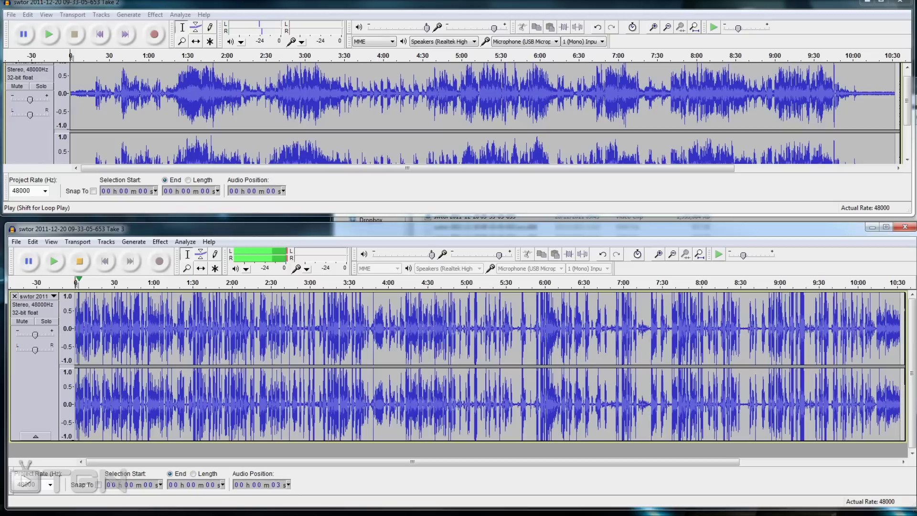
{"action": "left_click", "coordinate": [79, 261]}
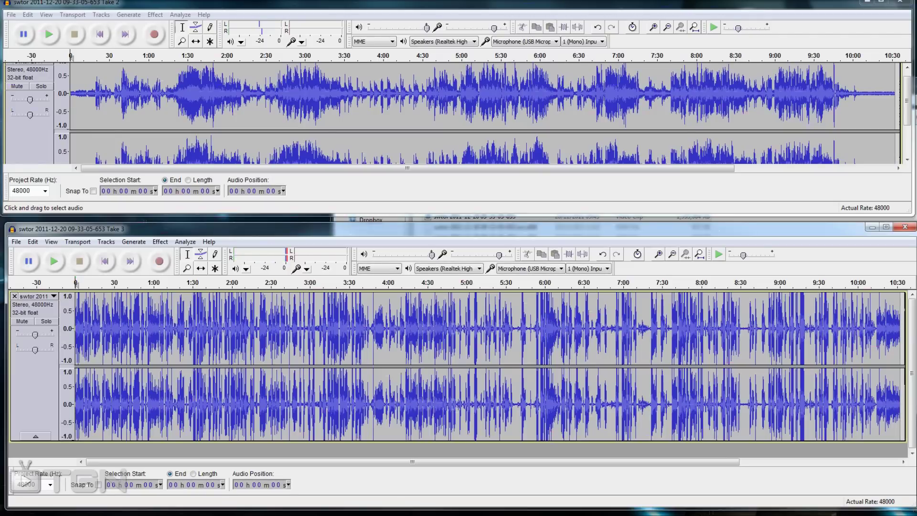
{"action": "left_click_drag", "start_coordinate": [143, 229], "coordinate": [133, 118]}
{"action": "left_click", "coordinate": [44, 150]}
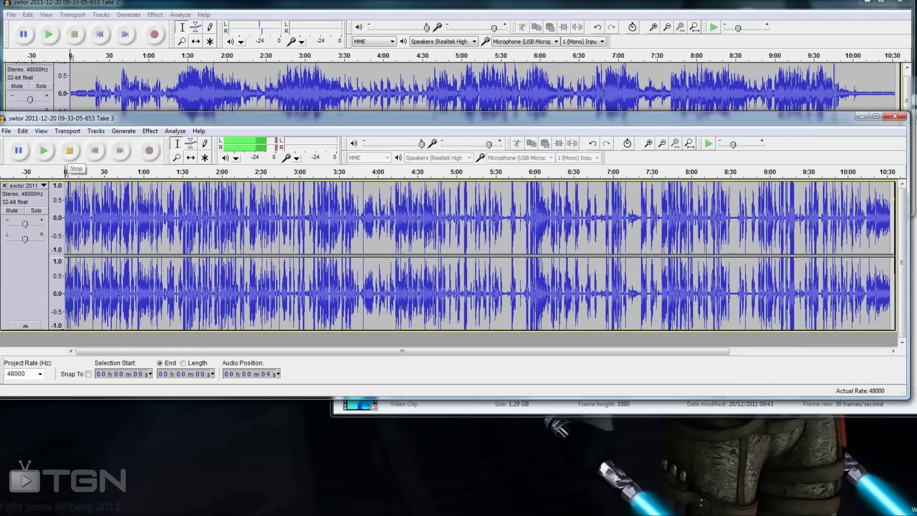
{"action": "left_click", "coordinate": [69, 151]}
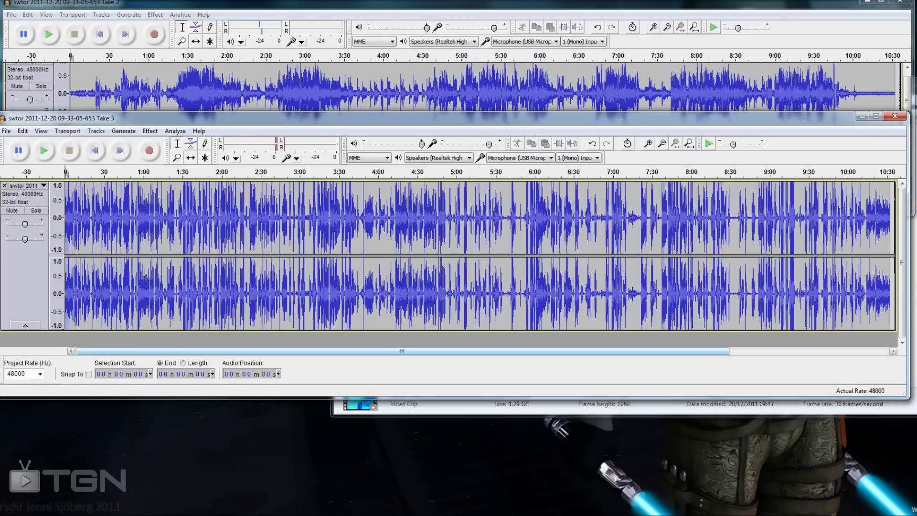
Zoom in on the end of the Take 3 recording and play the quiet stretch after the last speech repeatedly to hear the background noise.
{"action": "left_click_drag", "start_coordinate": [402, 351], "coordinate": [561, 351]}
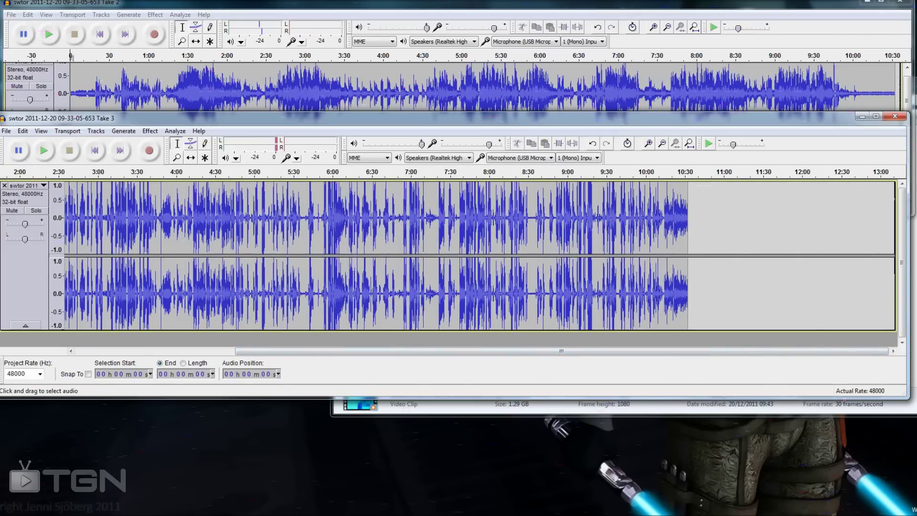
{"action": "scroll", "coordinate": [435, 287], "scroll_direction": "up", "scroll_amount": 4}
{"action": "left_click_drag", "start_coordinate": [628, 351], "coordinate": [864, 351]}
{"action": "left_click", "coordinate": [684, 217]}
{"action": "left_click", "coordinate": [44, 150]}
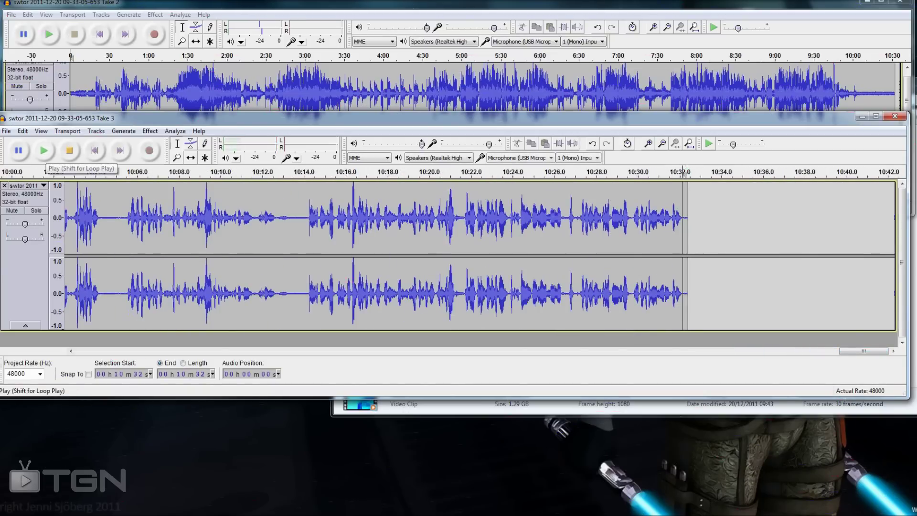
{"action": "left_click", "coordinate": [45, 151]}
{"action": "left_click", "coordinate": [45, 151]}
{"action": "left_click", "coordinate": [44, 151]}
{"action": "left_click", "coordinate": [45, 151]}
{"action": "left_click", "coordinate": [45, 151]}
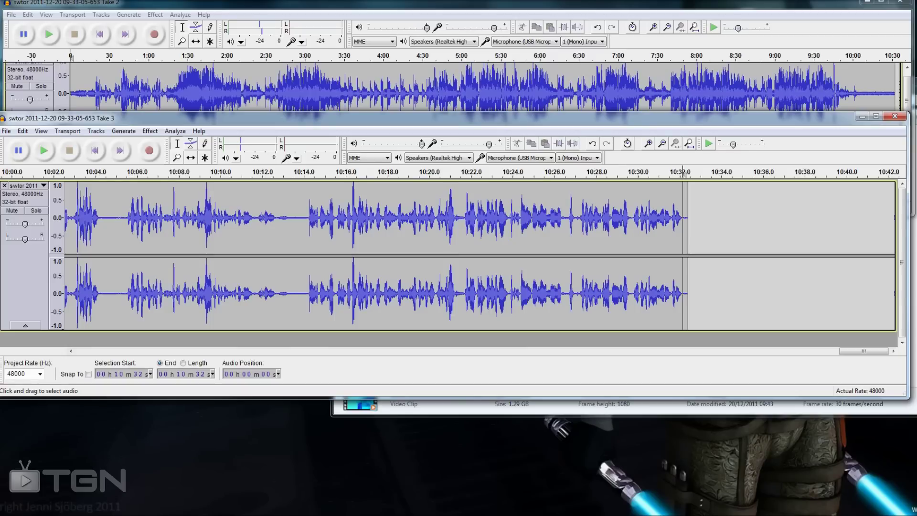
Select the silent tail of the Take 3 recording from about 10:32 to 10:34 and capture it as the Noise Removal profile.
{"action": "left_click_drag", "start_coordinate": [705, 239], "coordinate": [683, 239]}
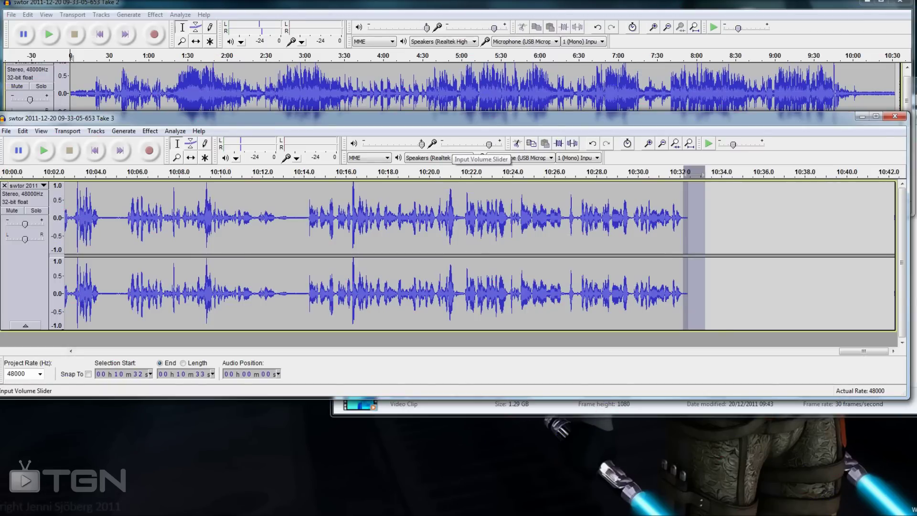
{"action": "left_click", "coordinate": [747, 248]}
{"action": "left_click_drag", "start_coordinate": [729, 249], "coordinate": [682, 248]}
{"action": "left_click_drag", "start_coordinate": [683, 287], "coordinate": [685, 286]}
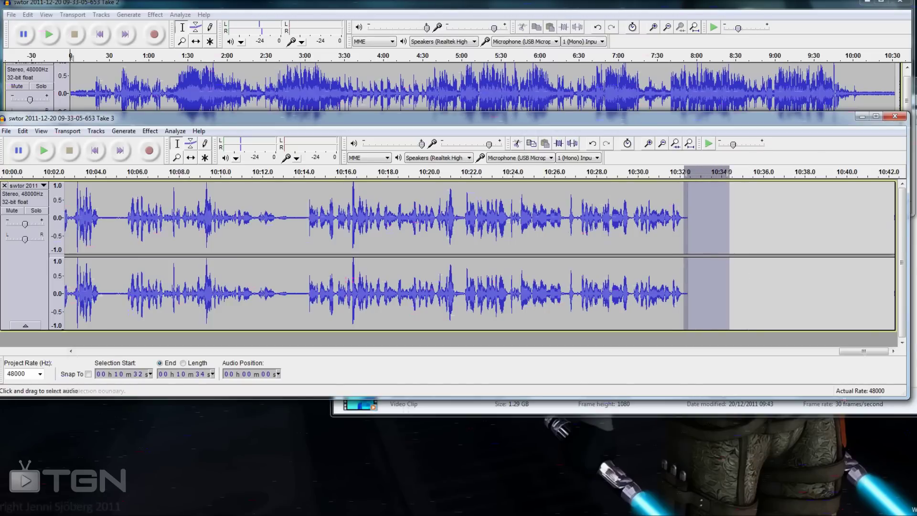
{"action": "left_click", "coordinate": [150, 131]}
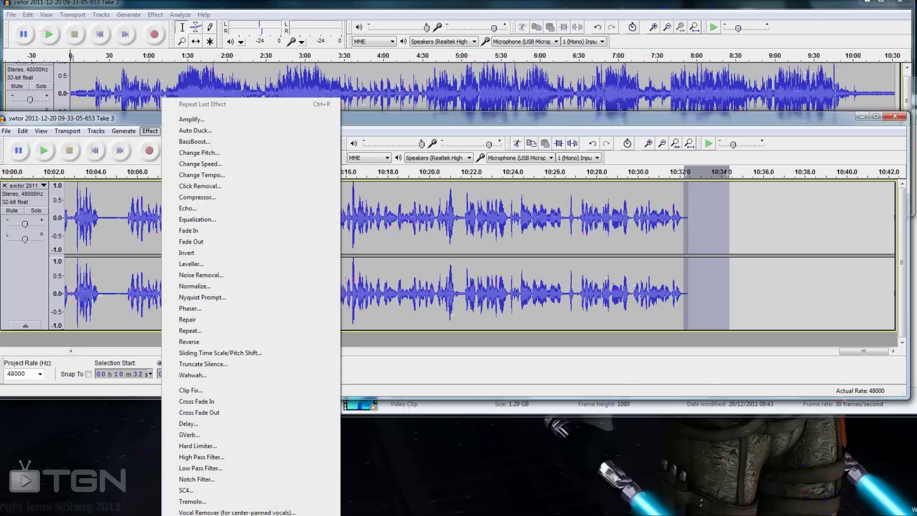
{"action": "left_click", "coordinate": [201, 275]}
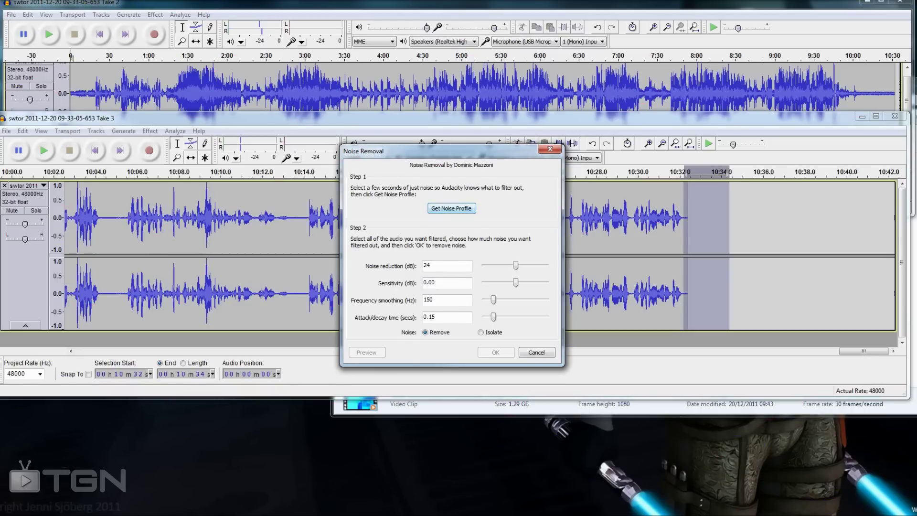
{"action": "left_click", "coordinate": [451, 209]}
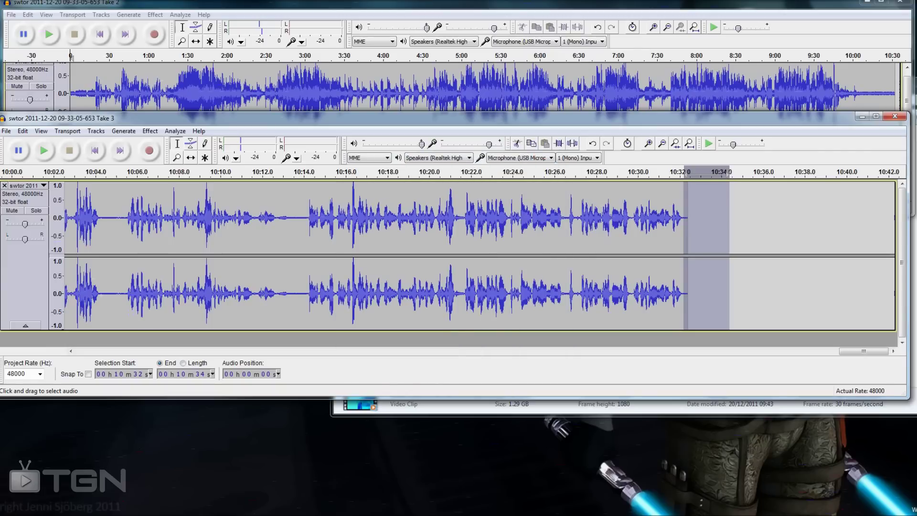
Select the whole Take 3 recording and remove its noise with 24 dB reduction, 0.00 dB sensitivity, 150 Hz smoothing and 0.15 s attack/decay.
{"action": "left_click", "coordinate": [778, 229]}
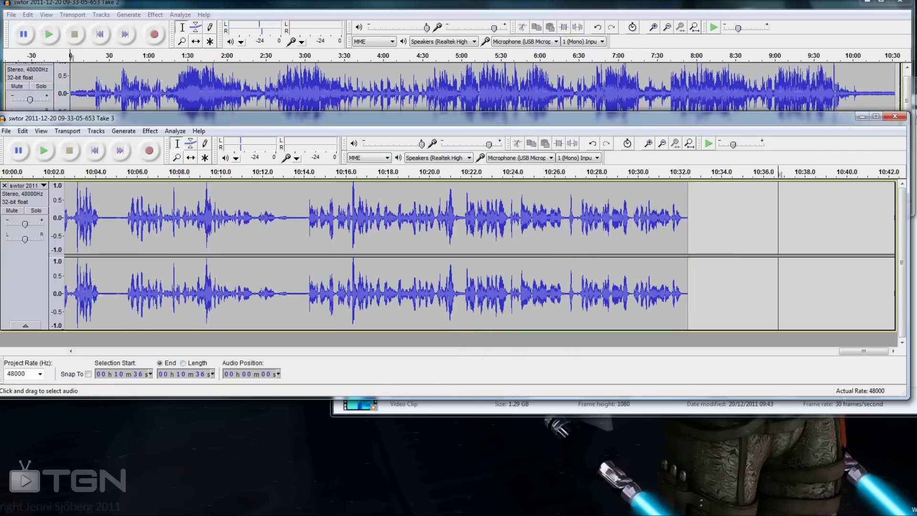
{"action": "key", "text": "ctrl+a"}
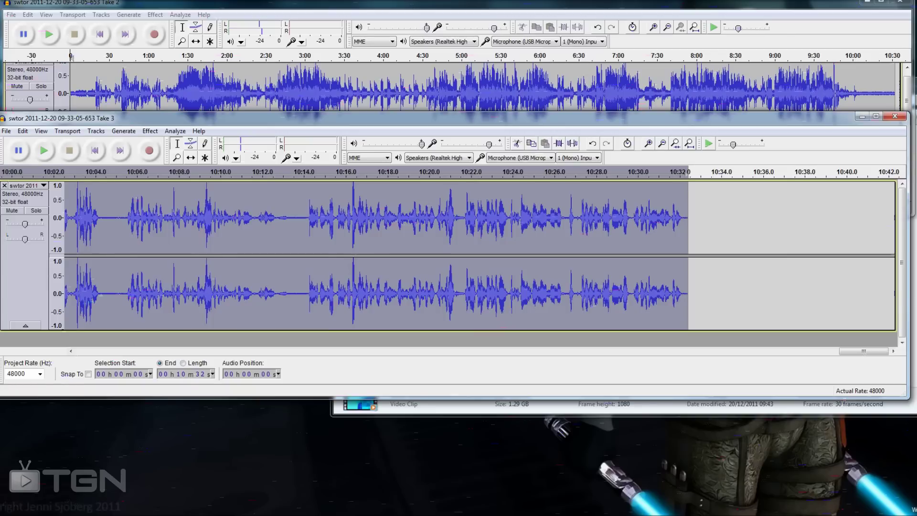
{"action": "left_click", "coordinate": [150, 131]}
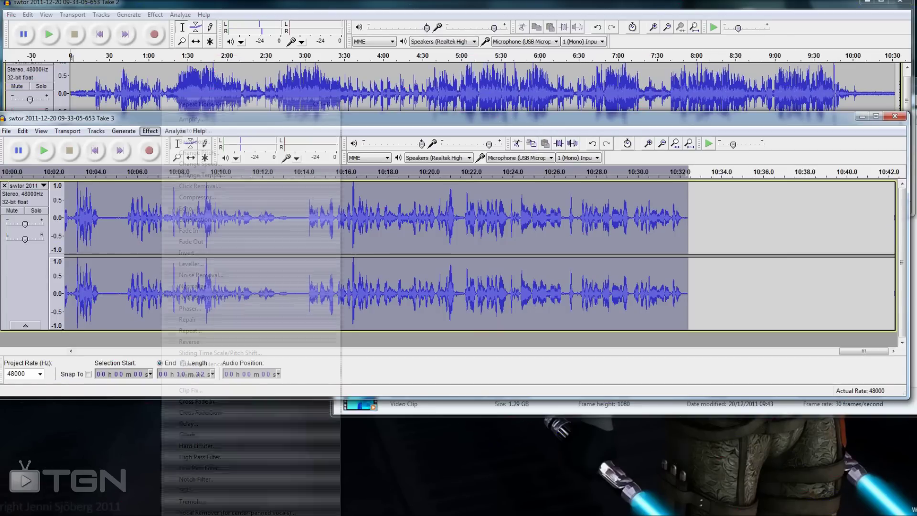
{"action": "left_click", "coordinate": [201, 275]}
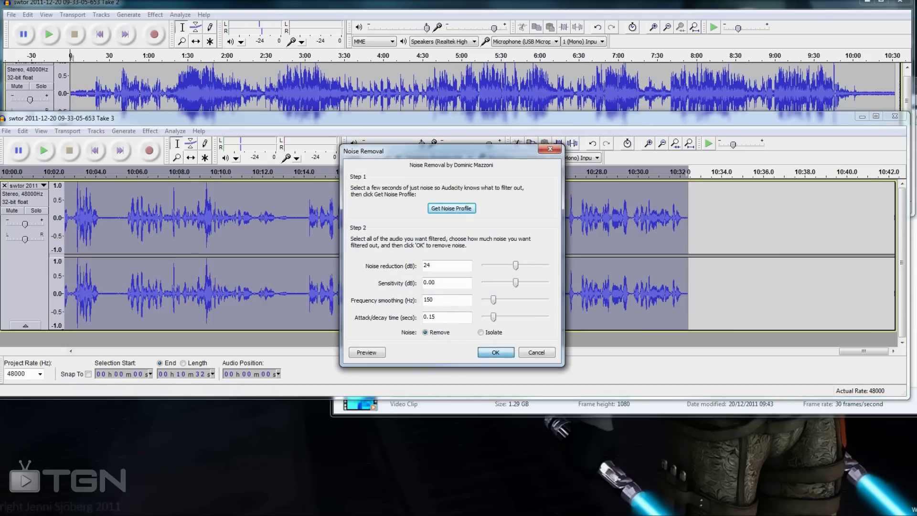
{"action": "left_click", "coordinate": [495, 352]}
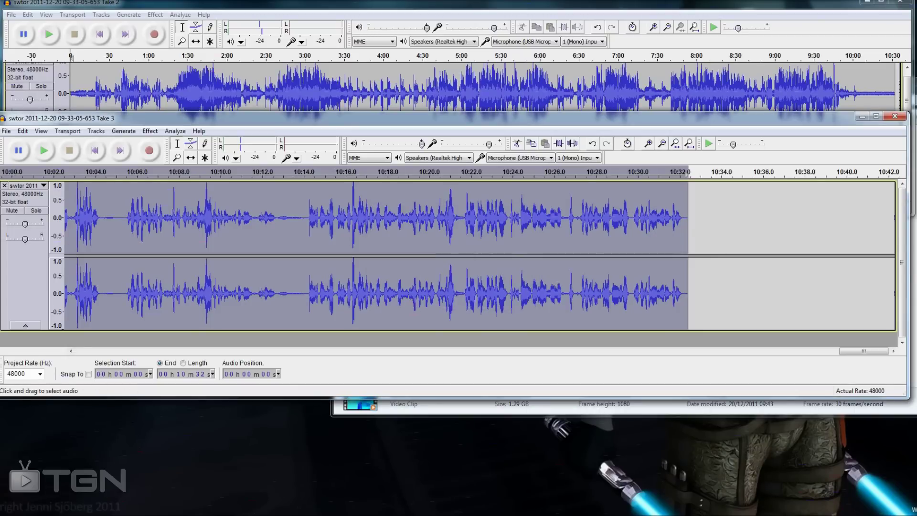
Listen to the end of the cleaned Take 3 recording from about 10:27, and replay its quiet tail at 10:32.
{"action": "left_click", "coordinate": [597, 173]}
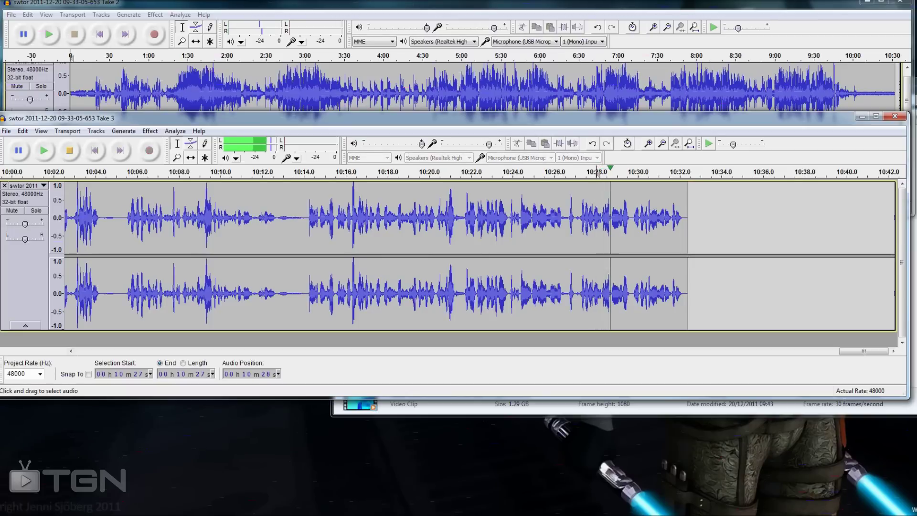
{"action": "left_click", "coordinate": [685, 234]}
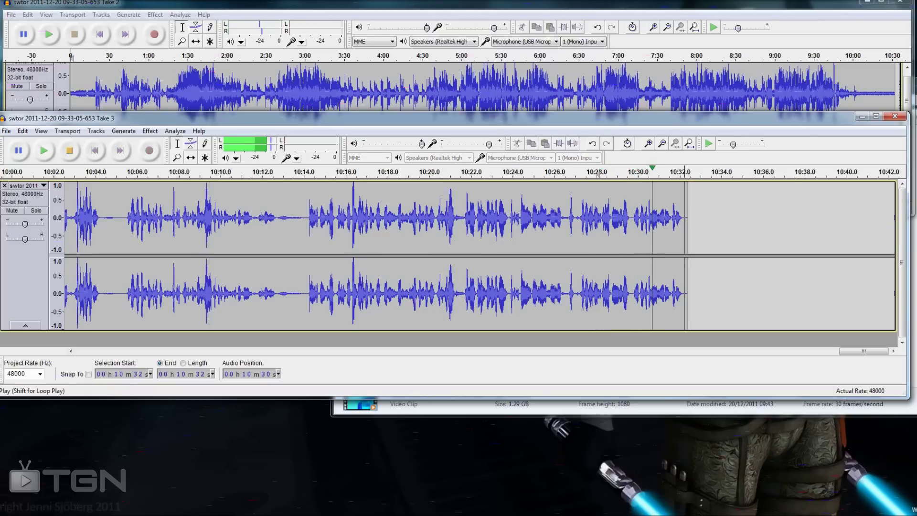
{"action": "left_click", "coordinate": [44, 151]}
{"action": "left_click", "coordinate": [45, 151]}
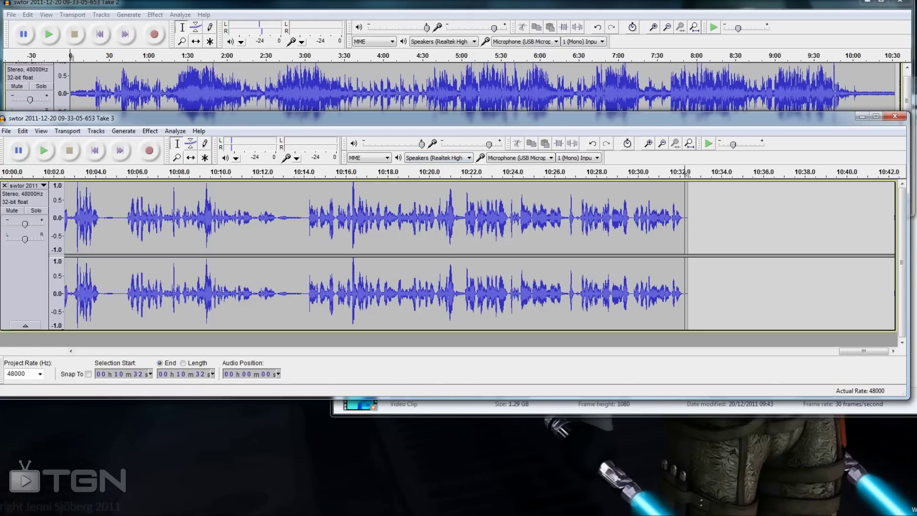
Enlarge the Take 3 window downward and add a new empty stereo track below the recording.
{"action": "left_click_drag", "start_coordinate": [456, 399], "coordinate": [456, 486]}
{"action": "left_click", "coordinate": [655, 85]}
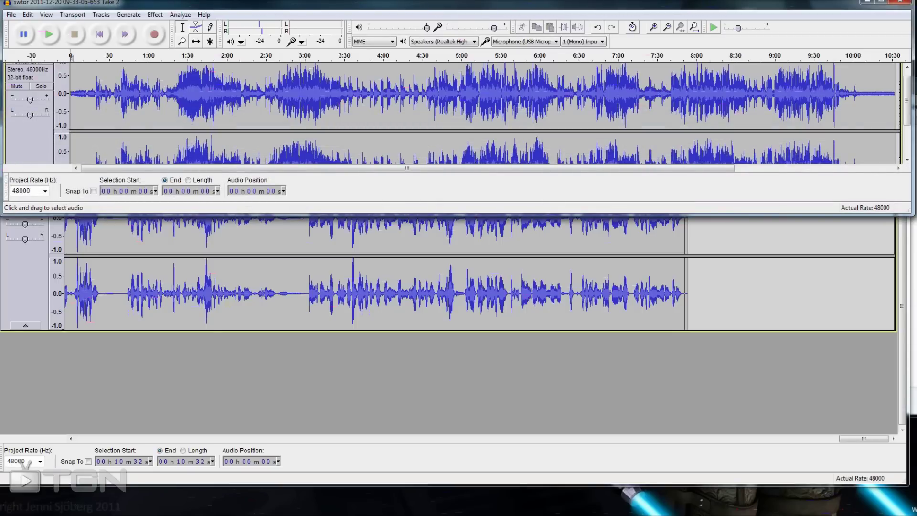
{"action": "key", "text": "alt+Tab"}
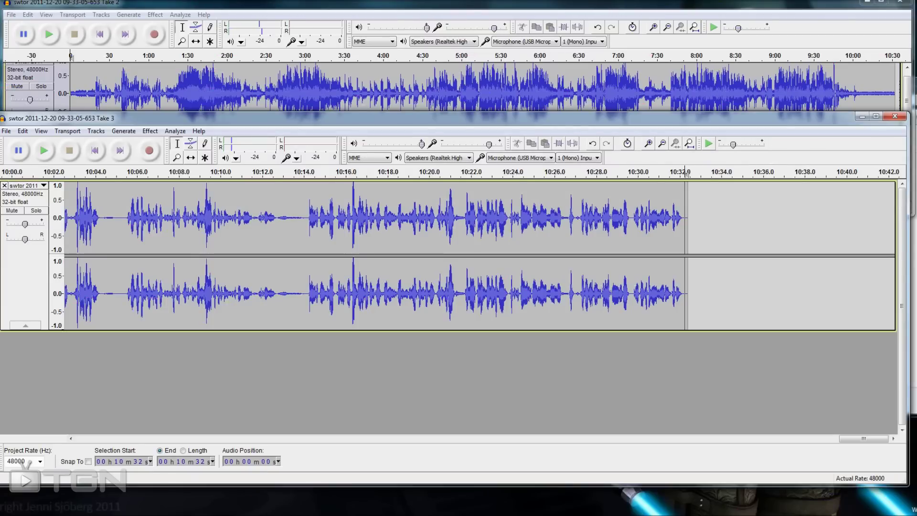
{"action": "left_click", "coordinate": [96, 131]}
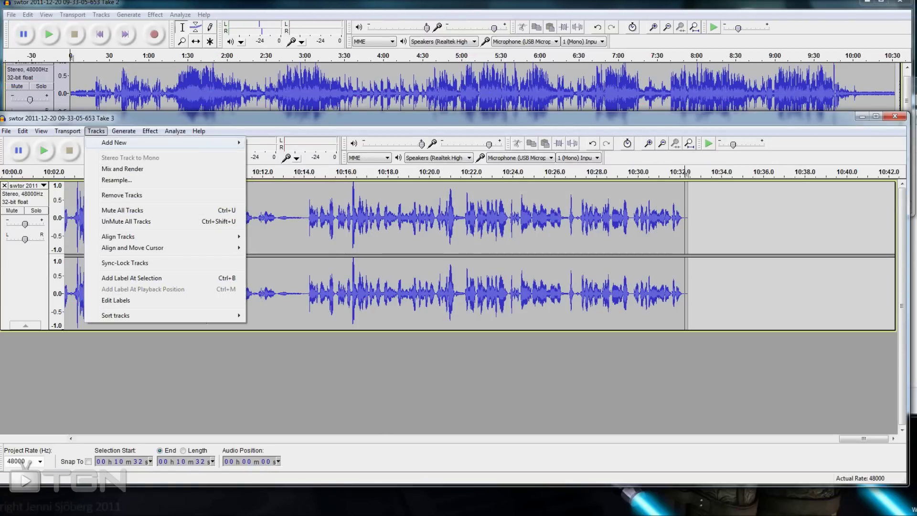
{"action": "mouse_move", "coordinate": [114, 143]}
{"action": "left_click", "coordinate": [277, 154]}
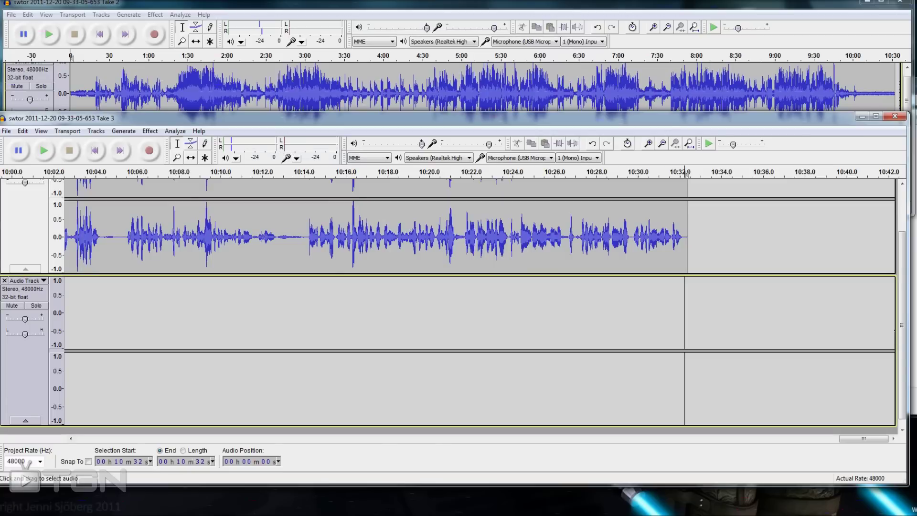
Return the cursor to the start of the Take 3 project.
{"action": "left_click", "coordinate": [683, 330]}
{"action": "left_click", "coordinate": [657, 330]}
{"action": "left_click", "coordinate": [676, 330]}
{"action": "left_click", "coordinate": [628, 330]}
{"action": "left_click", "coordinate": [672, 329]}
{"action": "left_click", "coordinate": [634, 330]}
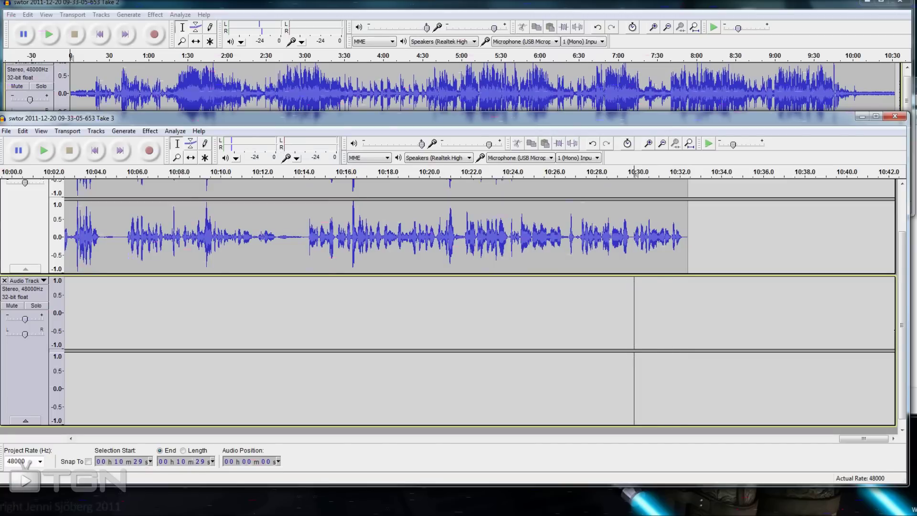
{"action": "left_click", "coordinate": [94, 151]}
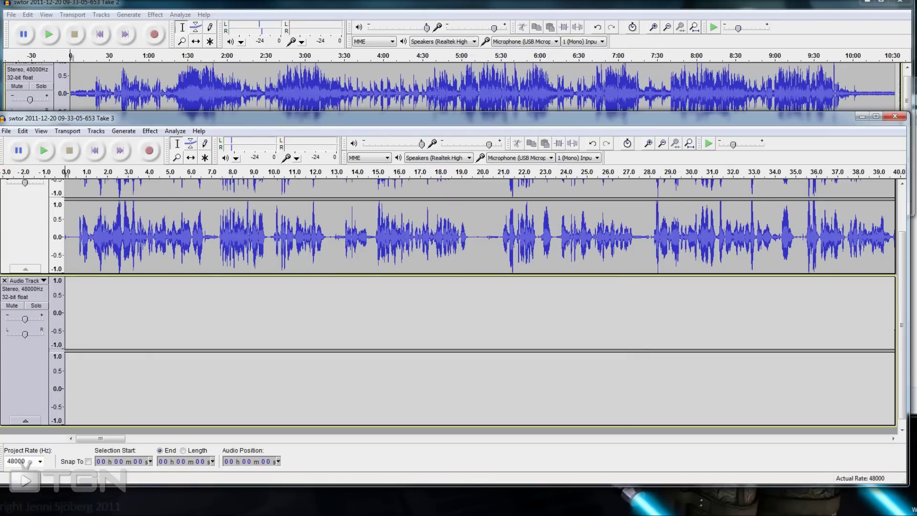
Switch to the Take 2 project and copy its entire audio.
{"action": "key", "text": "alt+Tab"}
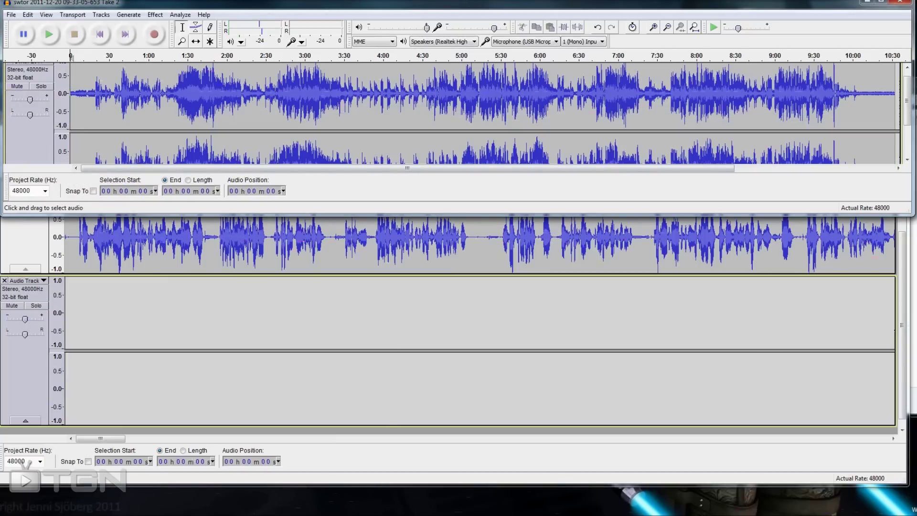
{"action": "key", "text": "ctrl+a"}
{"action": "key", "text": "ctrl+c"}
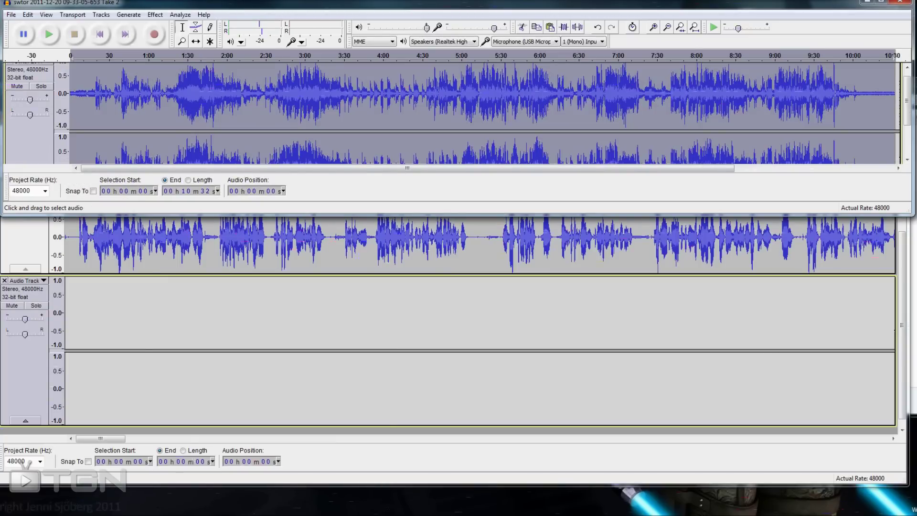
{"action": "left_click", "coordinate": [28, 14]}
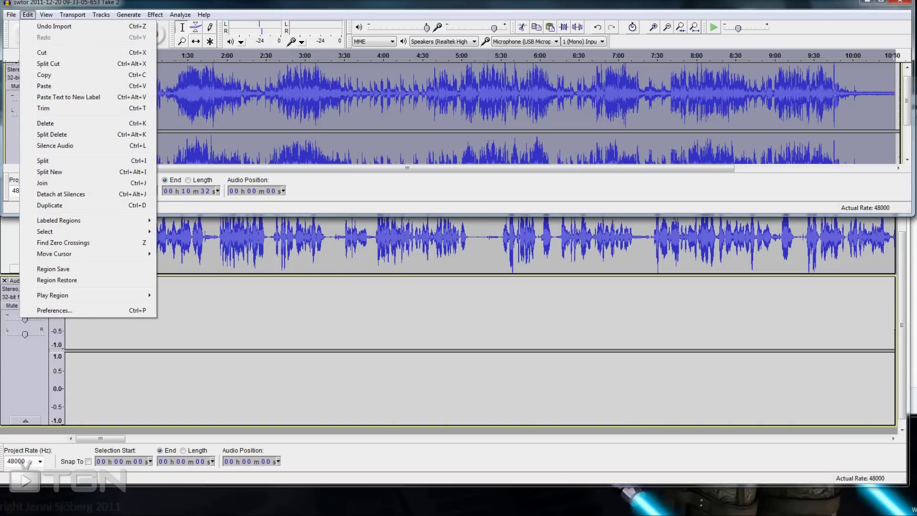
Paste the copied Take 2 audio at the very start of the empty stereo track in the Take 3 project.
{"action": "left_click", "coordinate": [110, 372]}
{"action": "left_click_drag", "start_coordinate": [79, 318], "coordinate": [65, 318]}
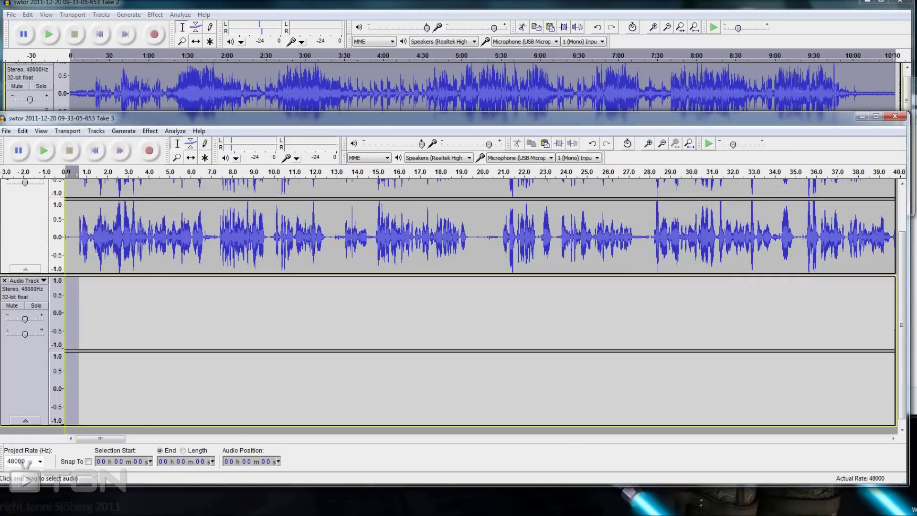
{"action": "left_click", "coordinate": [66, 318]}
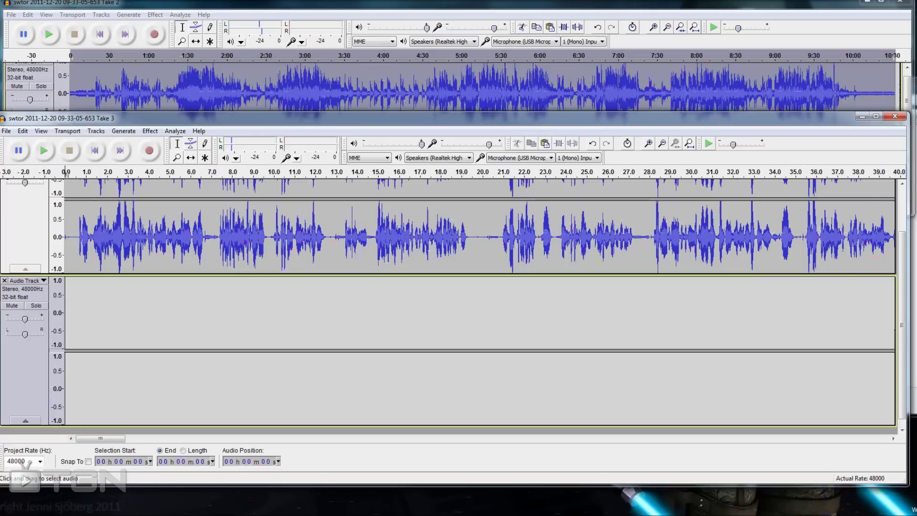
{"action": "left_click", "coordinate": [23, 131]}
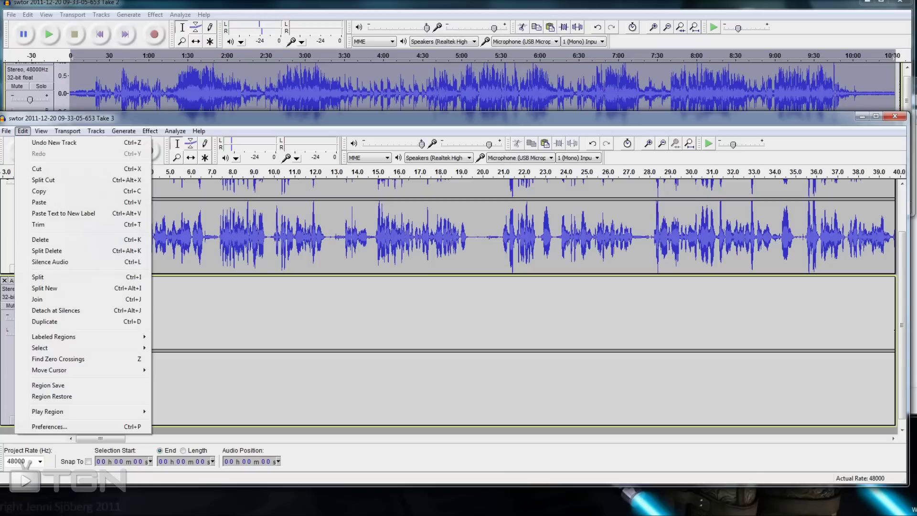
{"action": "left_click", "coordinate": [38, 203]}
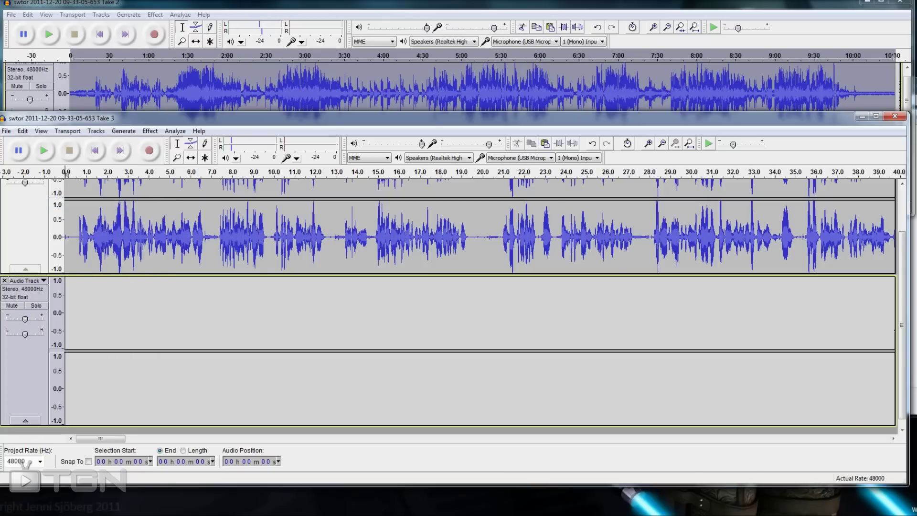
Place the cursor at the start of the pasted audio and play both tracks together.
{"action": "left_click_drag", "start_coordinate": [102, 320], "coordinate": [65, 320]}
{"action": "left_click", "coordinate": [66, 320]}
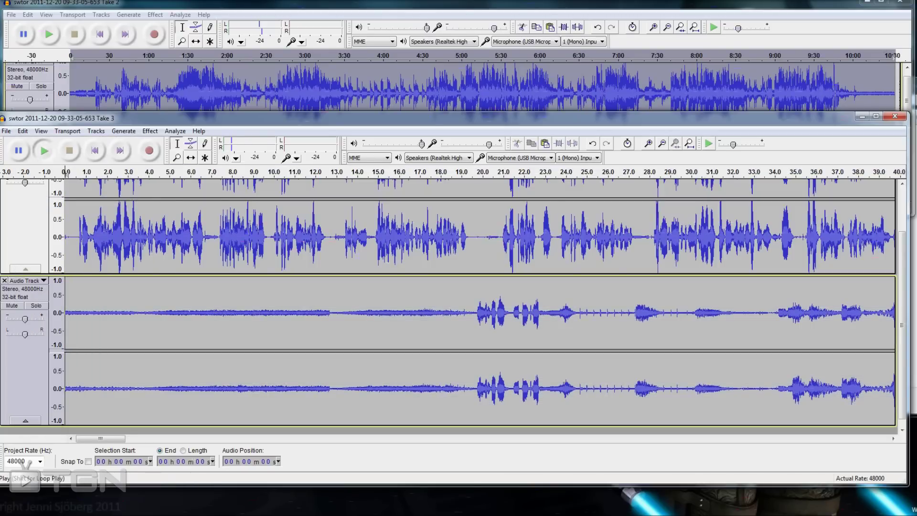
{"action": "left_click", "coordinate": [45, 150]}
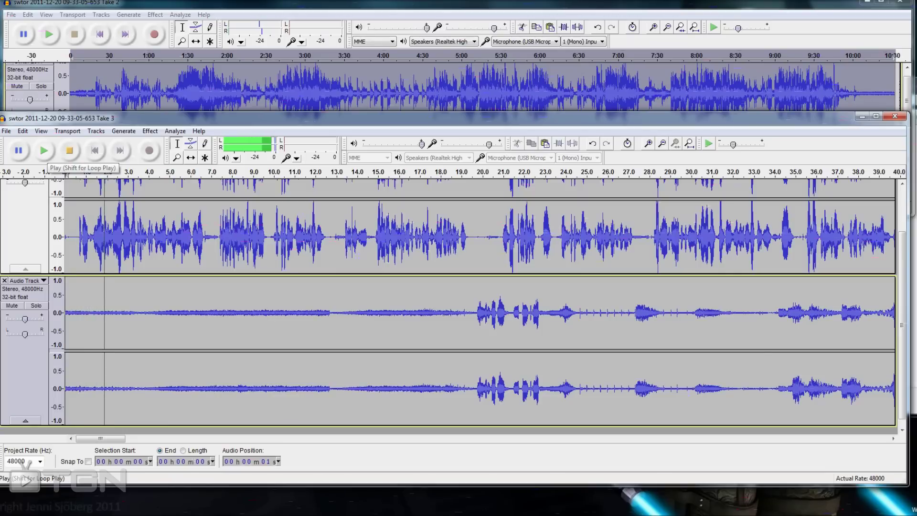
Stop playback, play both tracks together again from the start, and stop once more.
{"action": "left_click", "coordinate": [66, 172]}
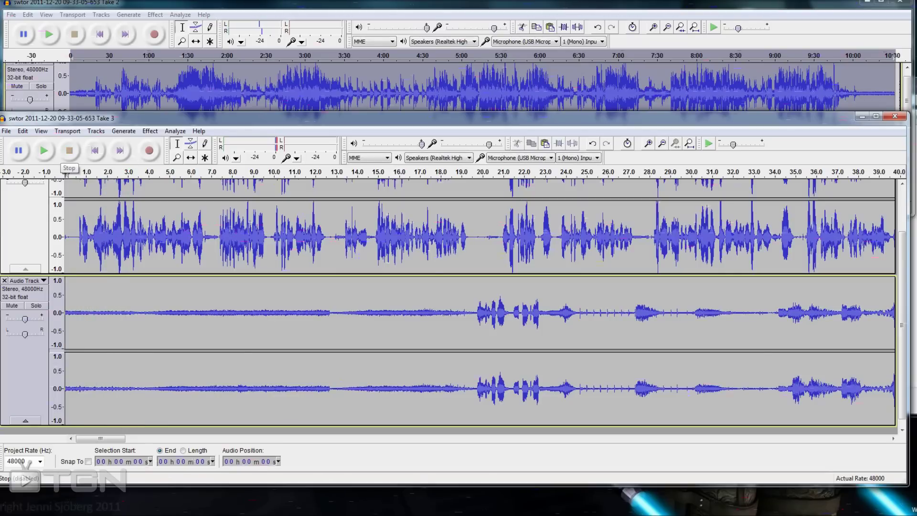
{"action": "left_click", "coordinate": [66, 172]}
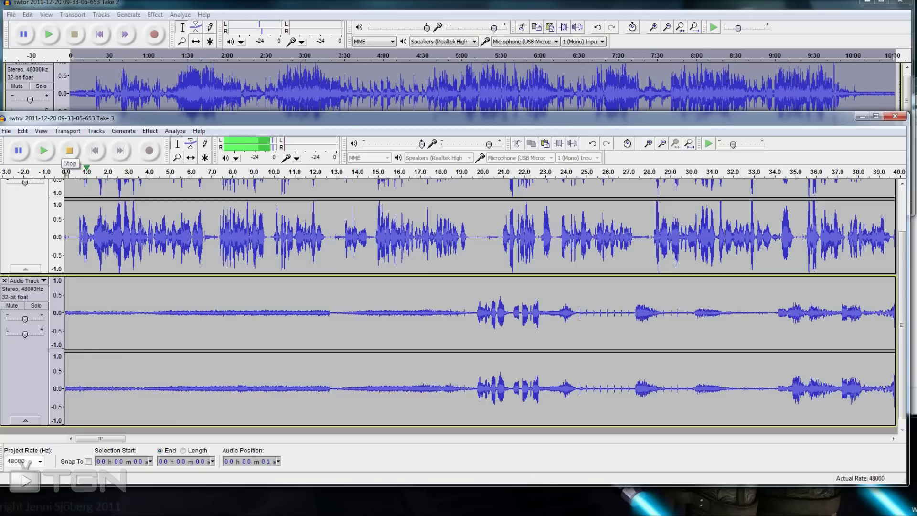
{"action": "left_click", "coordinate": [66, 172]}
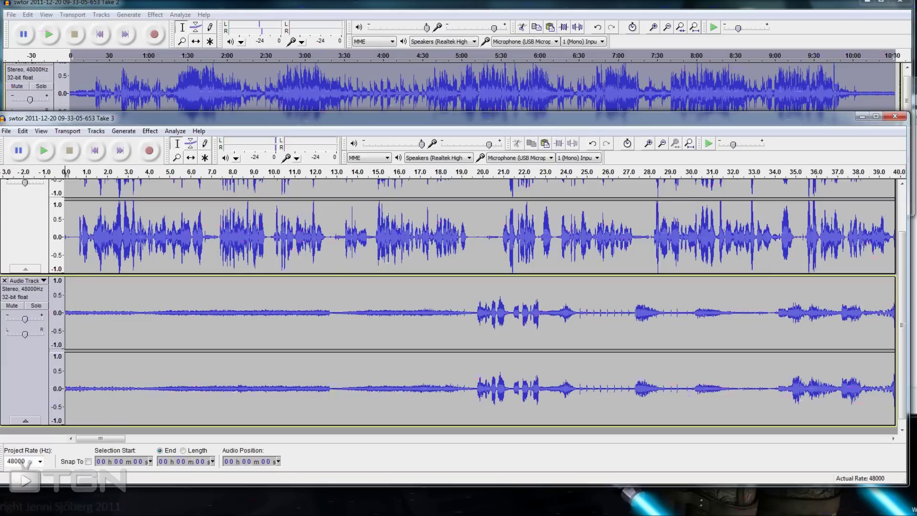
Begin exporting the combined Take 3 project as a 16-bit PCM WAV, choosing the SWTOR folder in the Documents library.
{"action": "left_click", "coordinate": [6, 131]}
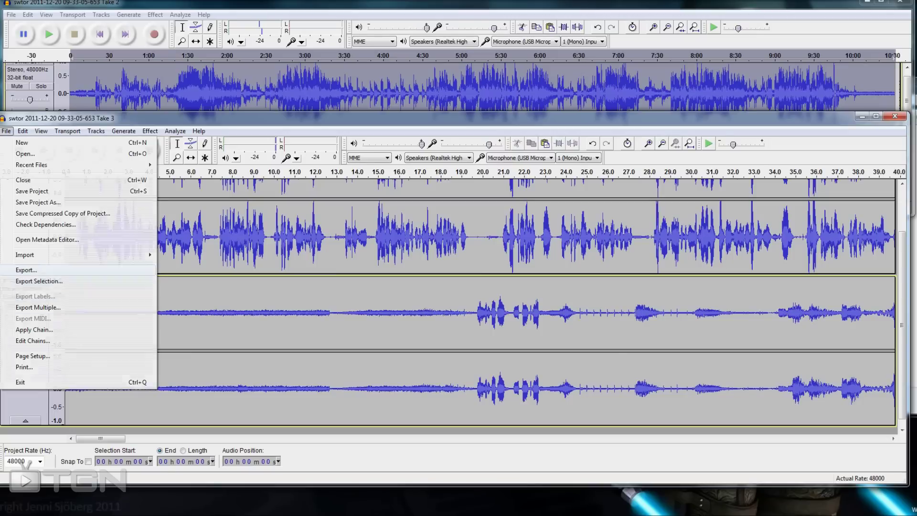
{"action": "left_click", "coordinate": [26, 271]}
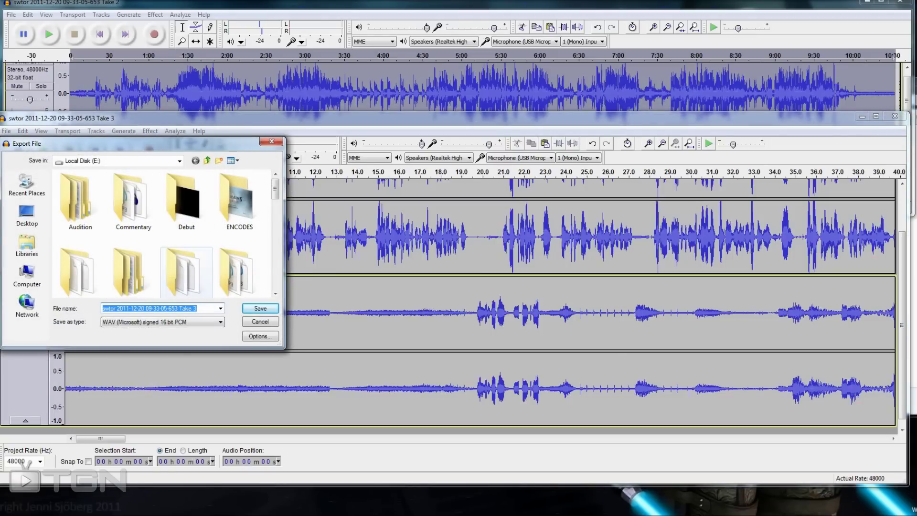
{"action": "left_click", "coordinate": [27, 246]}
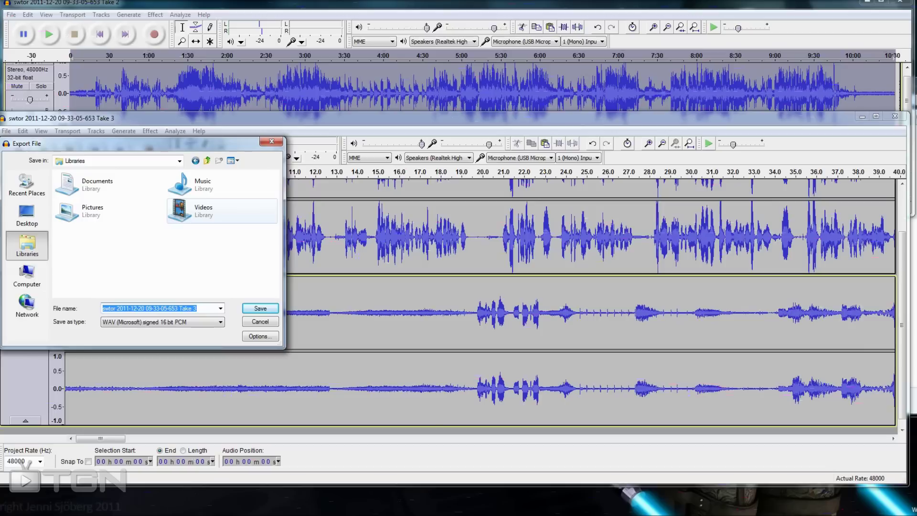
{"action": "left_click", "coordinate": [108, 184]}
{"action": "double_click", "coordinate": [97, 184]}
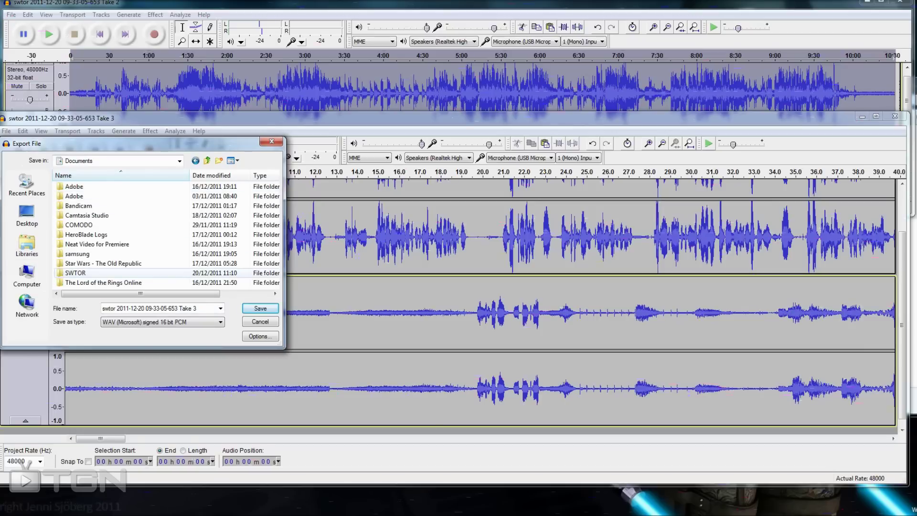
{"action": "double_click", "coordinate": [77, 273]}
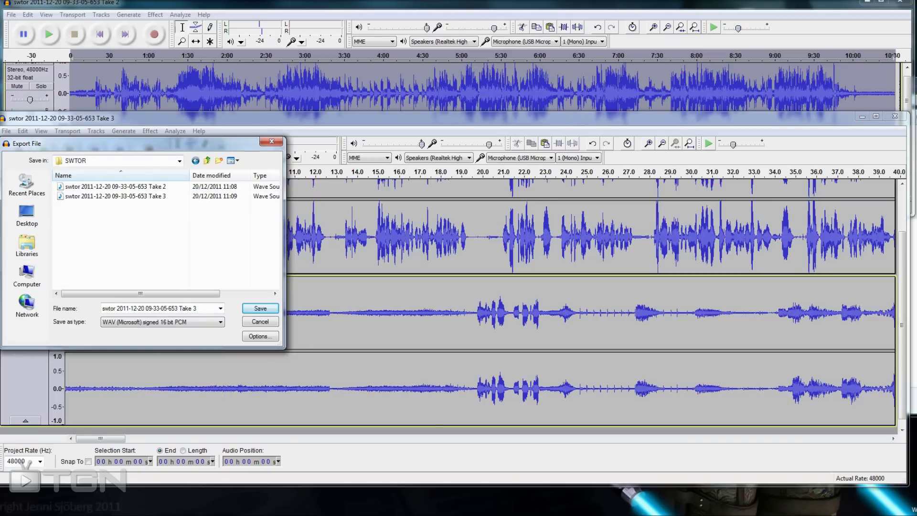
Save the export over the existing Take 3 file, leaving the metadata blank and accepting the mixdown to two stereo channels.
{"action": "left_click", "coordinate": [261, 308]}
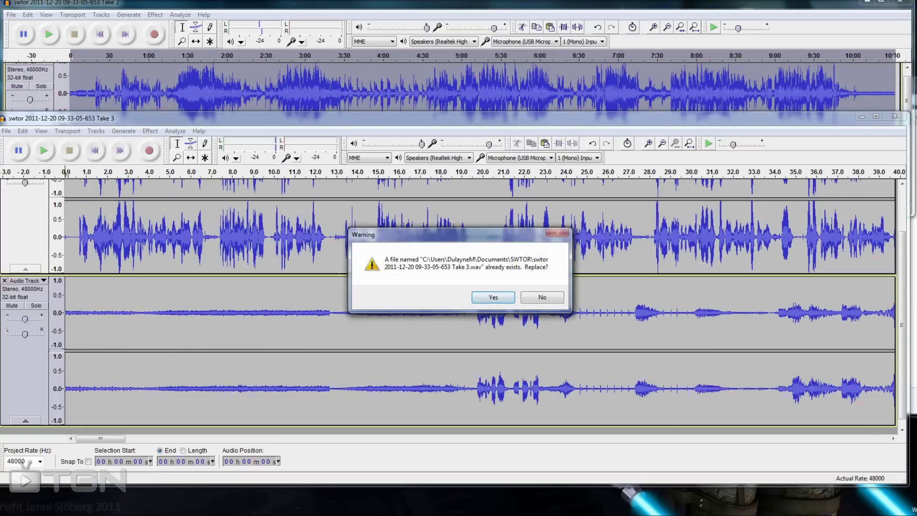
{"action": "key", "text": "Return"}
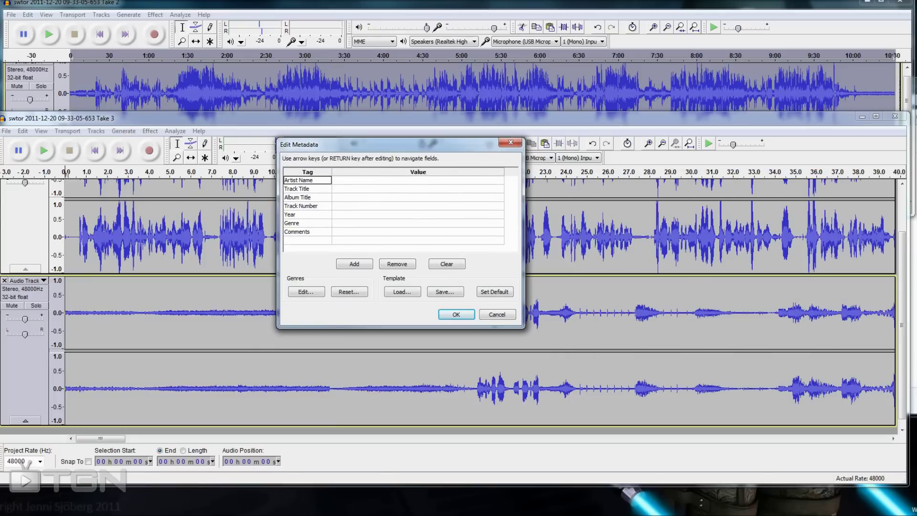
{"action": "key", "text": "Return"}
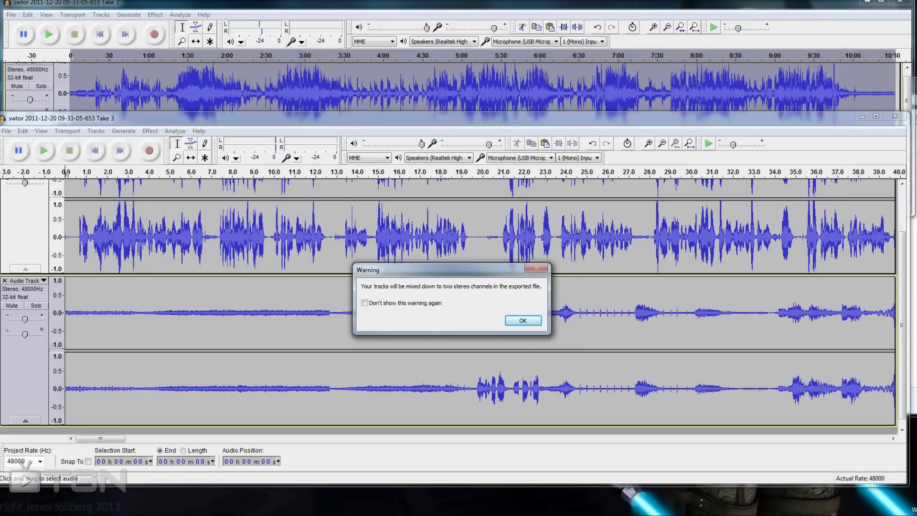
{"action": "key", "text": "Return"}
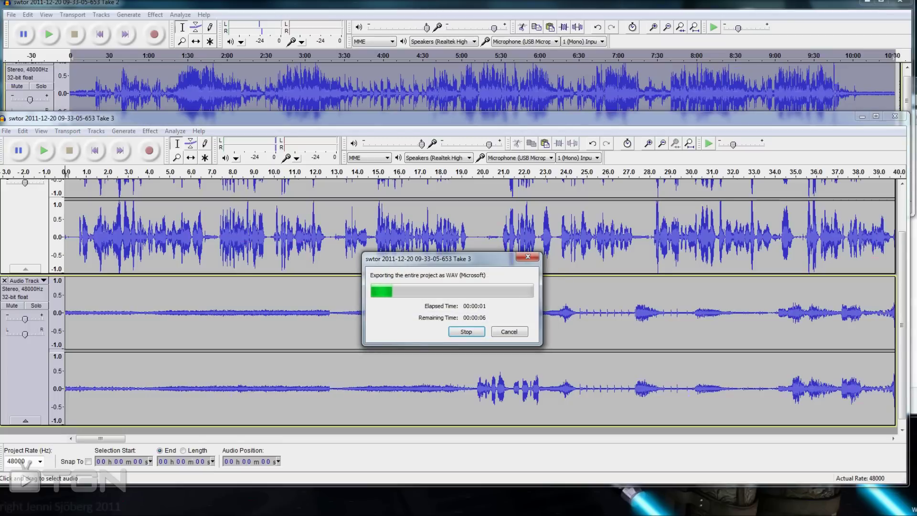
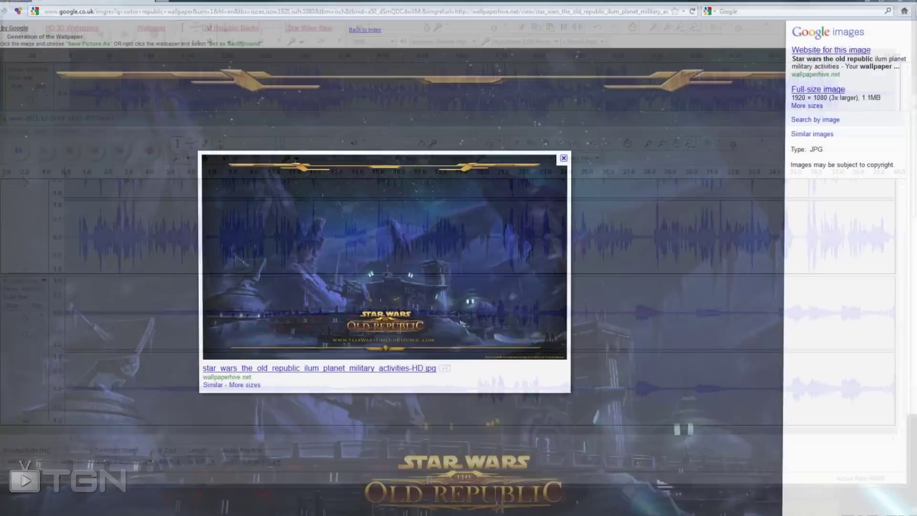
In the web browser, search Google for virtualdub and open the official virtualdub.org site.
{"action": "key", "text": "ctrl+l"}
{"action": "type", "text": "www.google.com"}
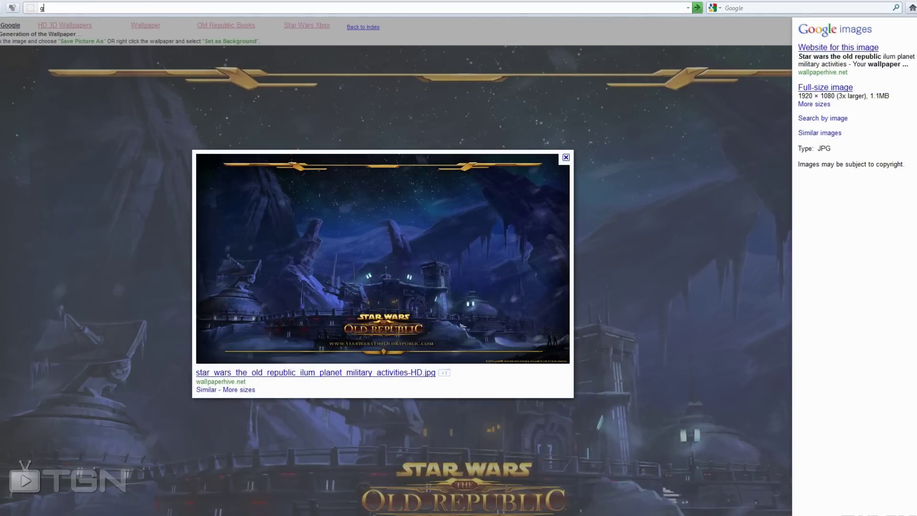
{"action": "key", "text": "Return"}
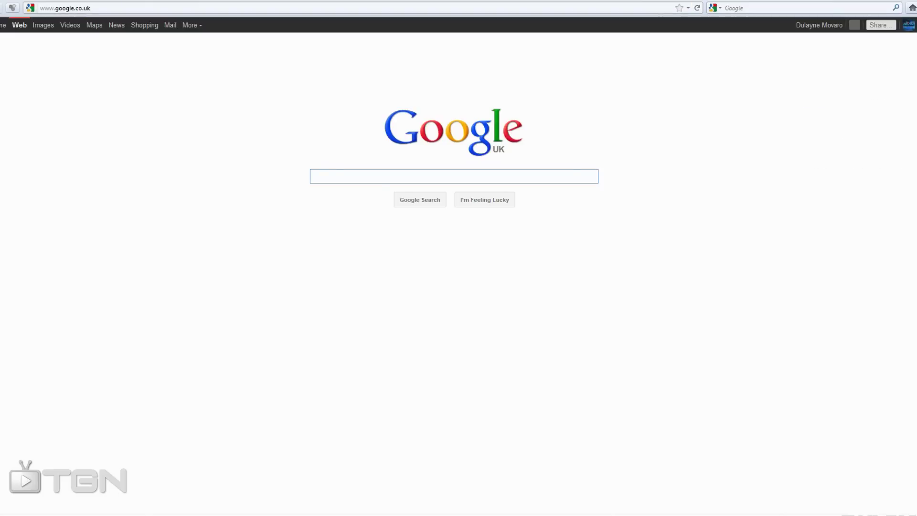
{"action": "type", "text": "virtualdub"}
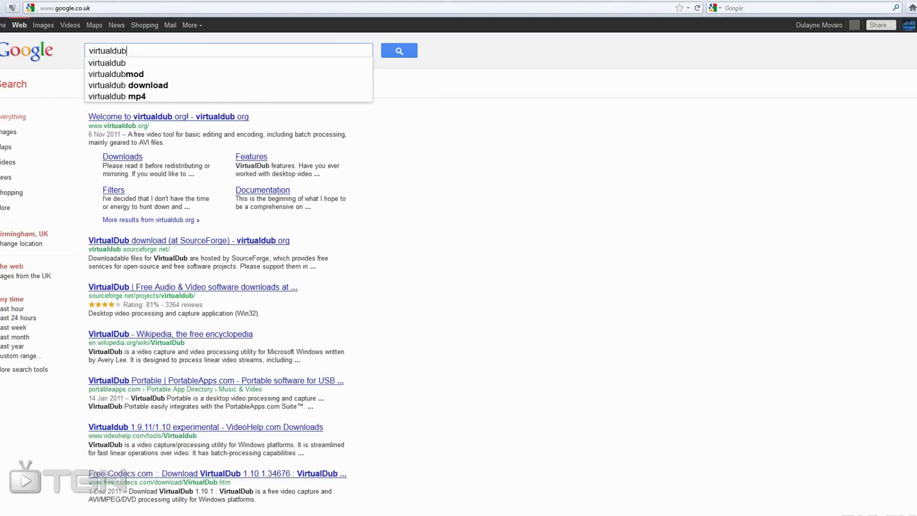
{"action": "key", "text": "Return"}
{"action": "left_click", "coordinate": [156, 118]}
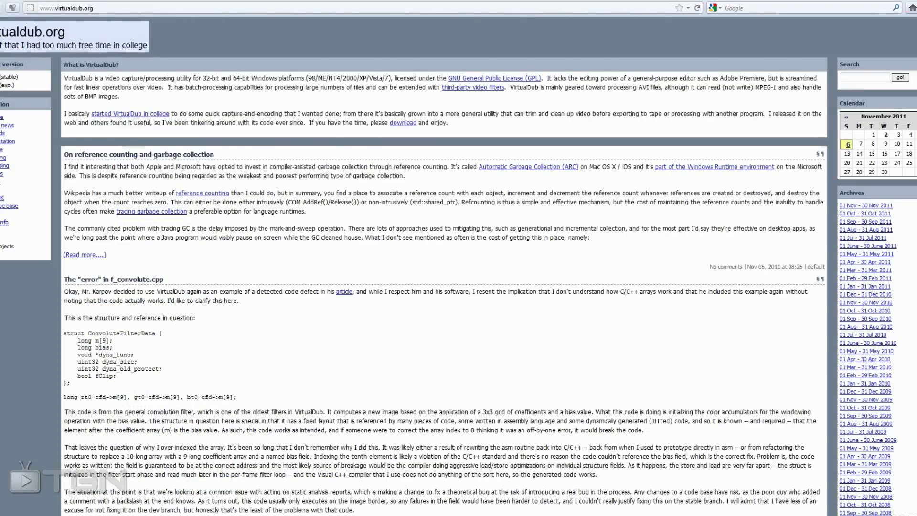
Download VirtualDub-1.9.11.zip from the site's downloads and open it with WinRAR.
{"action": "left_click", "coordinate": [2, 133]}
{"action": "left_click", "coordinate": [120, 123]}
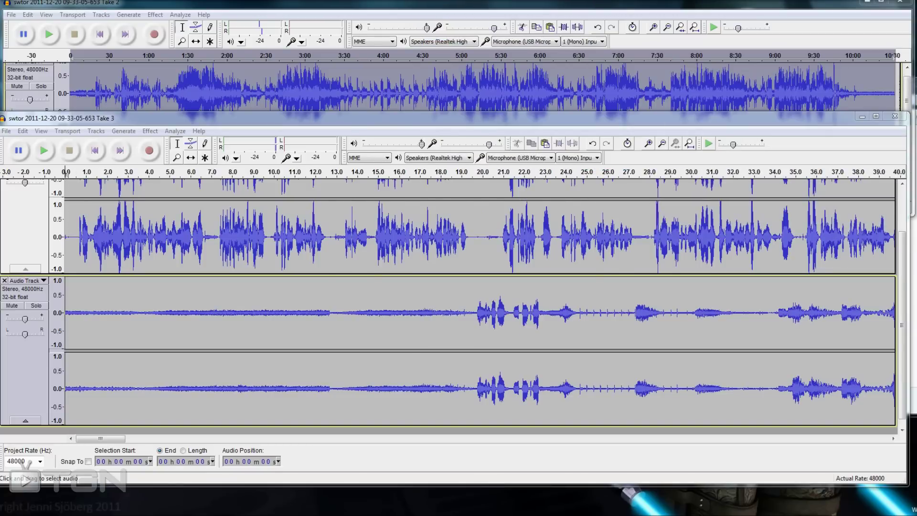
{"action": "key", "text": "alt+Tab"}
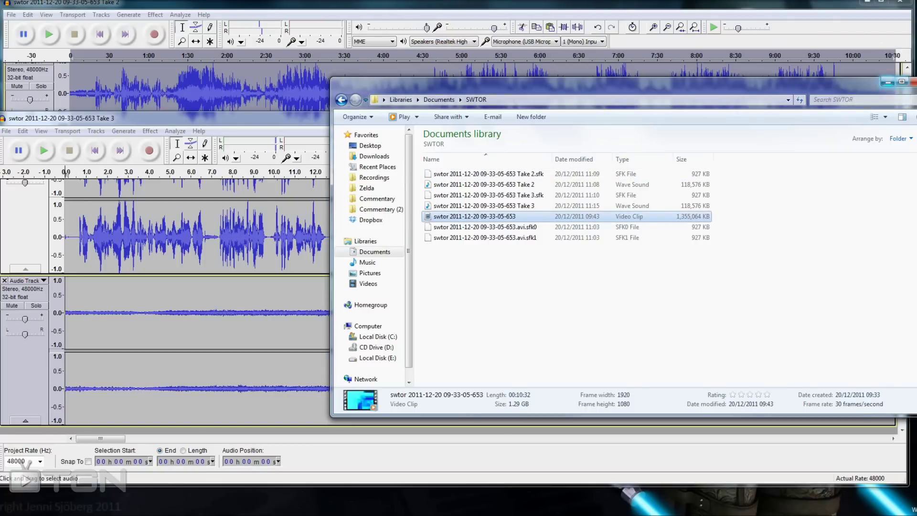
{"action": "left_click", "coordinate": [888, 82]}
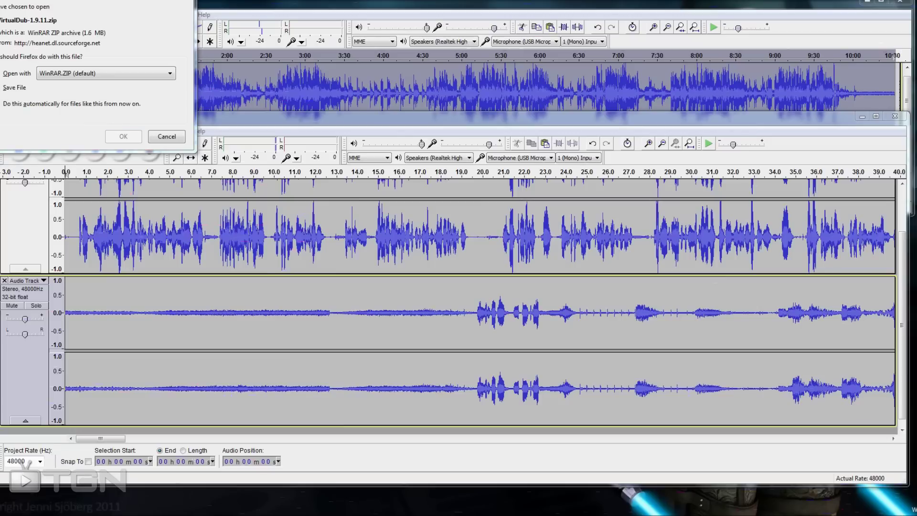
{"action": "key", "text": "Escape"}
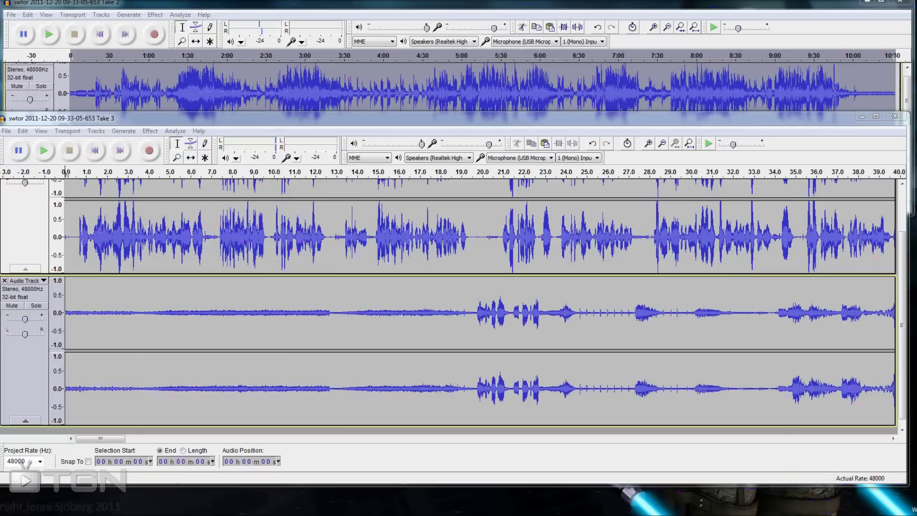
Select all folders and files in the VirtualDub archive and extract them to the E: drive.
{"action": "key", "text": "ctrl+a"}
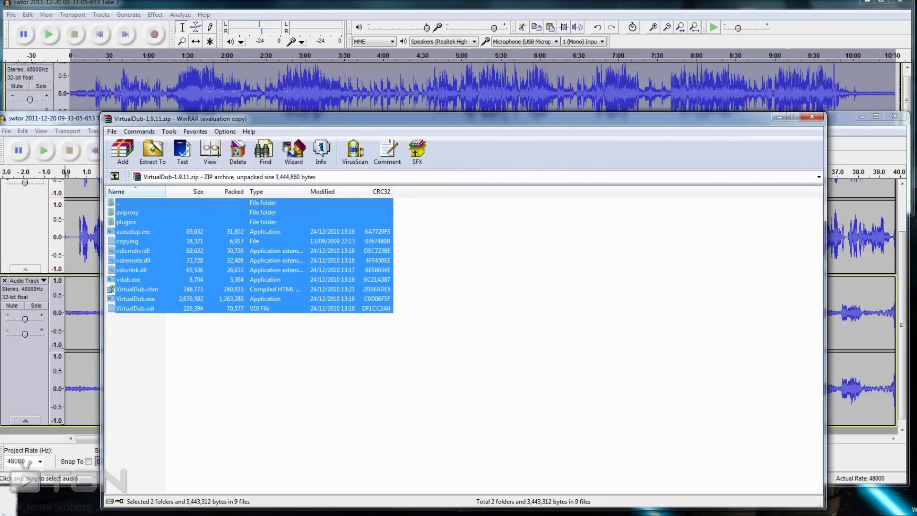
{"action": "left_click_drag", "start_coordinate": [164, 350], "coordinate": [129, 213]}
{"action": "right_click", "coordinate": [129, 213]}
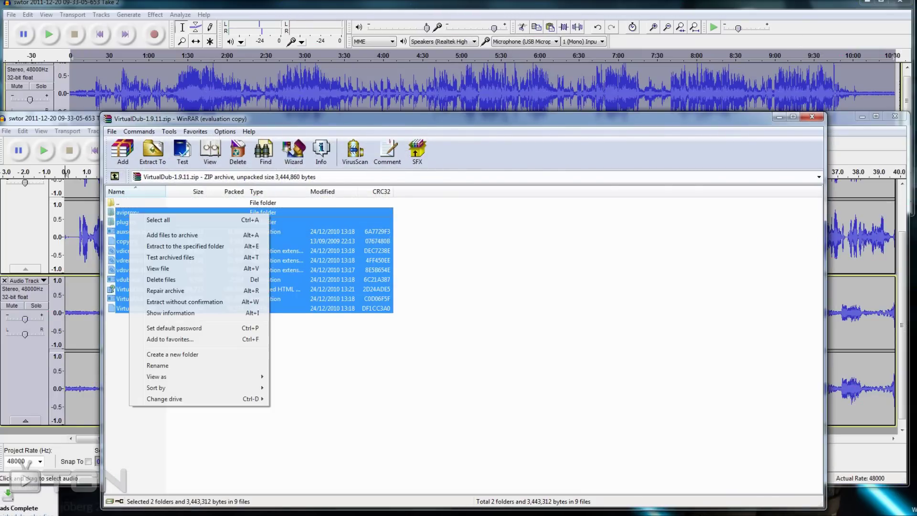
{"action": "left_click", "coordinate": [185, 246]}
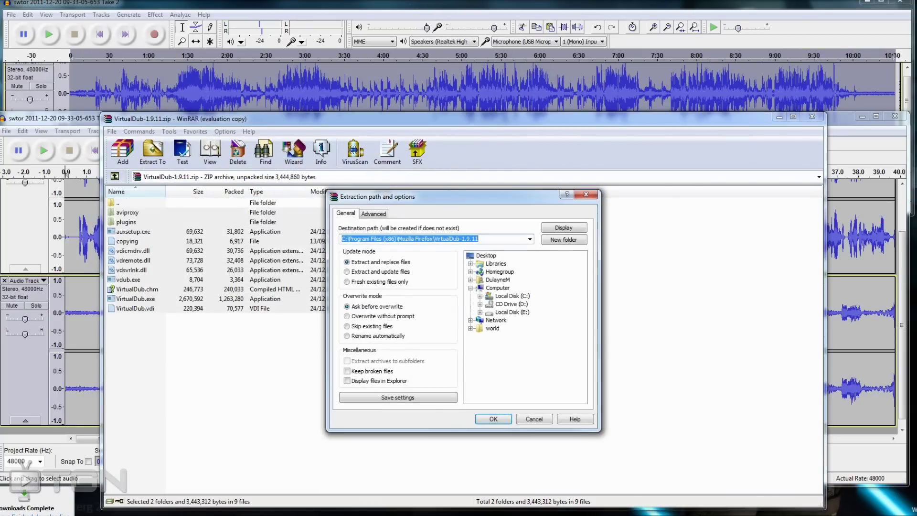
{"action": "type", "text": "E:\\"}
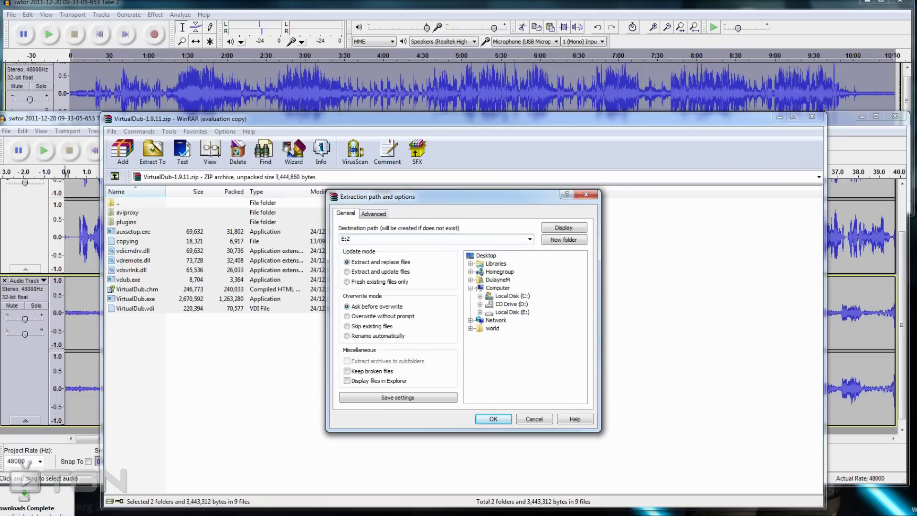
{"action": "key", "text": "Return"}
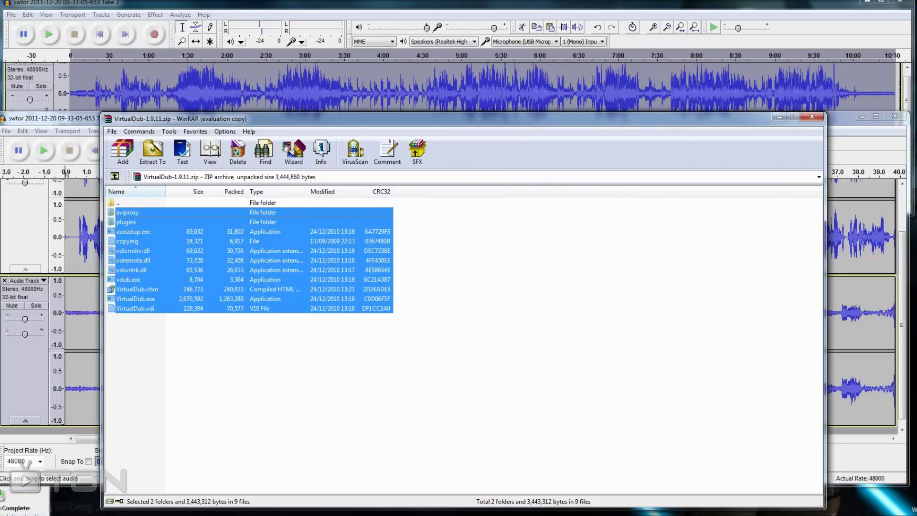
Extract the selected archive contents to the folder E:\VirutalDub and close the archive.
{"action": "right_click", "coordinate": [142, 213]}
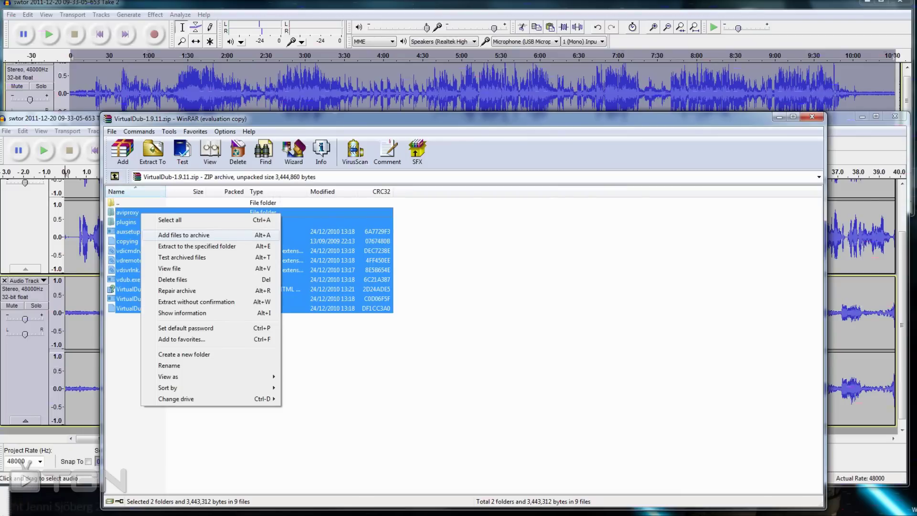
{"action": "left_click", "coordinate": [153, 152]}
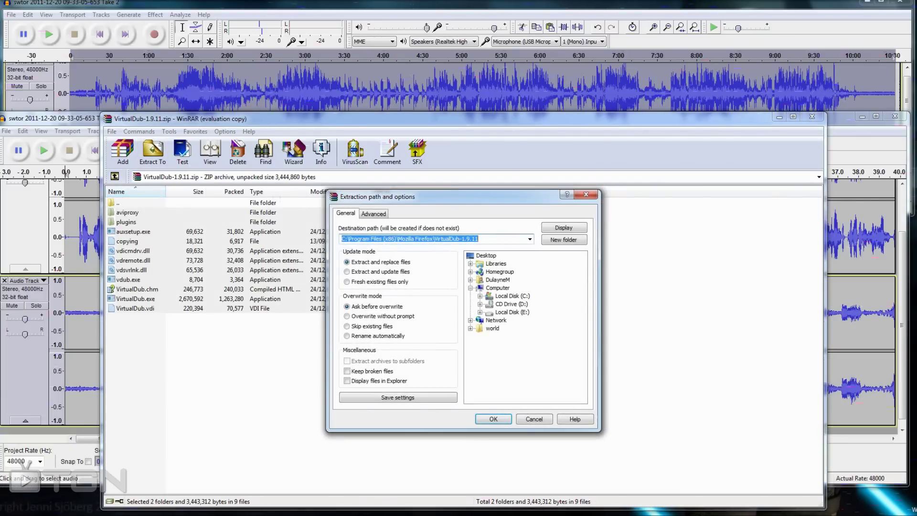
{"action": "type", "text": "E:\\V"}
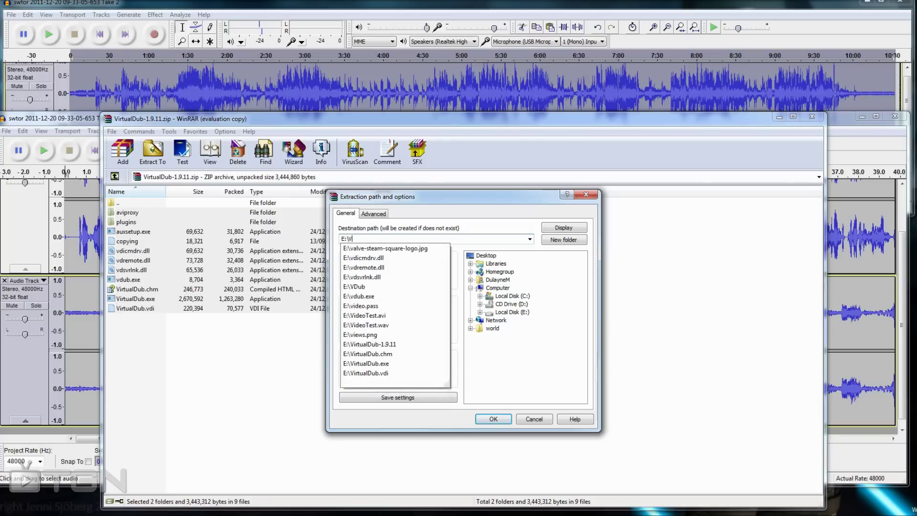
{"action": "type", "text": "irutal"}
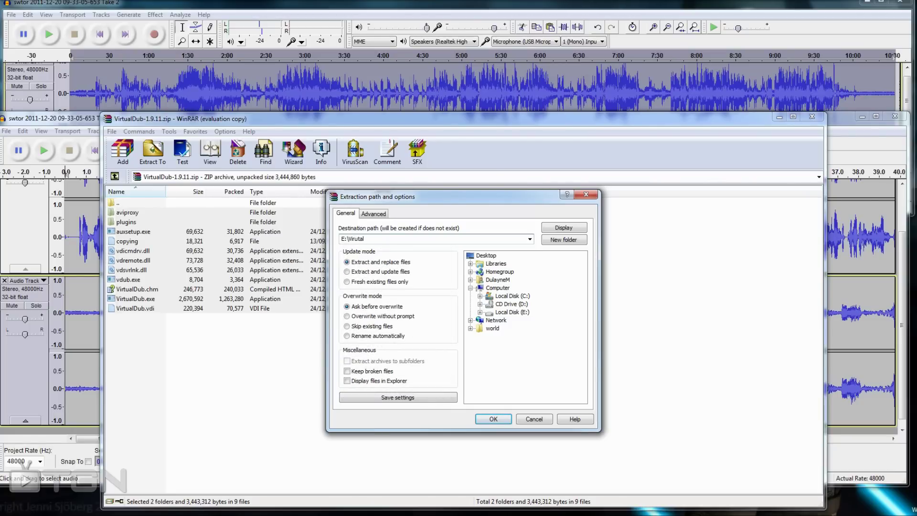
{"action": "type", "text": "Dub"}
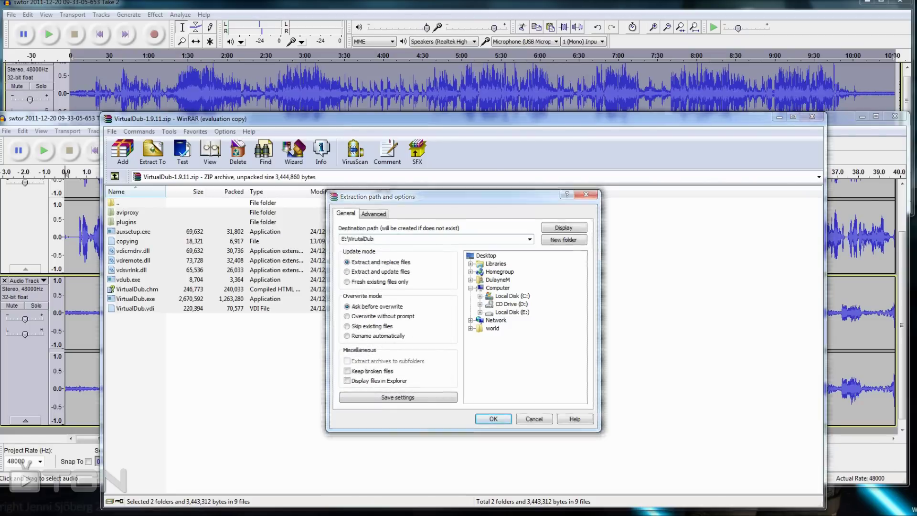
{"action": "key", "text": "Return"}
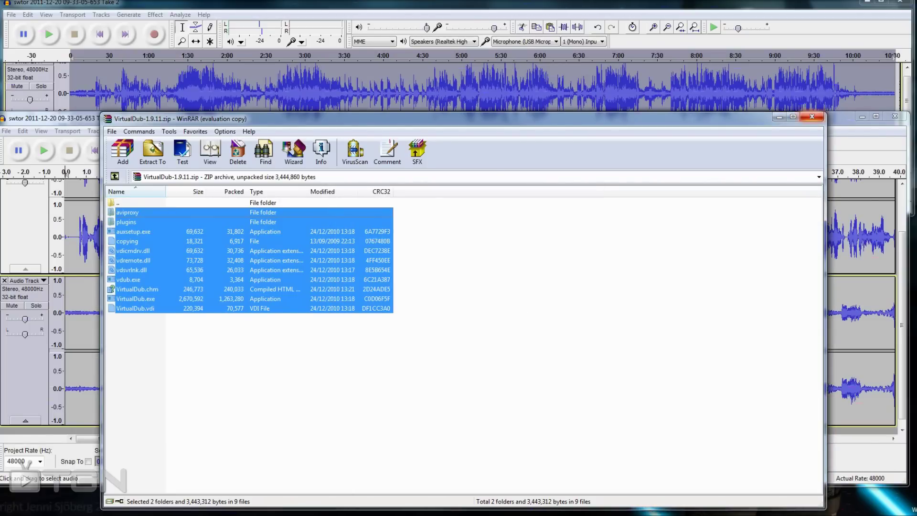
{"action": "left_click", "coordinate": [812, 116]}
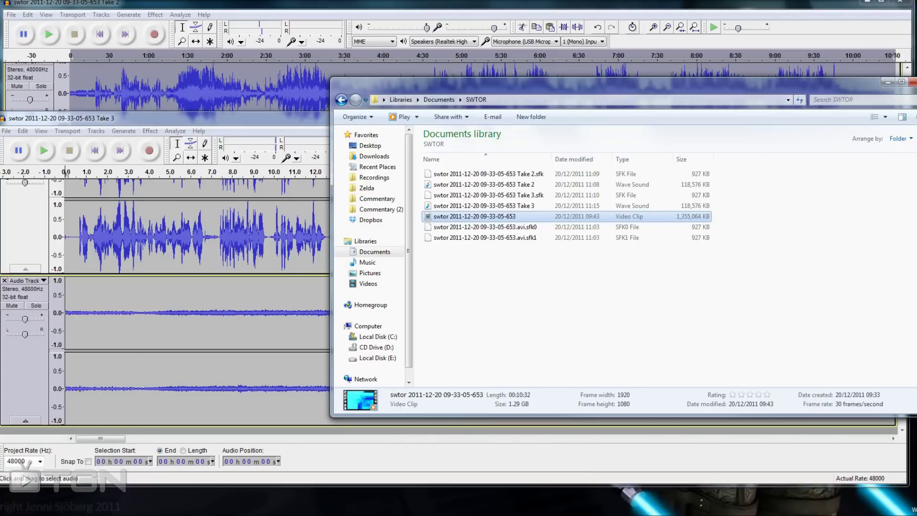
Open the VirtualDub-1.9.11 folder on the E: drive and run the vdub application.
{"action": "left_click", "coordinate": [378, 358]}
{"action": "left_click", "coordinate": [913, 82]}
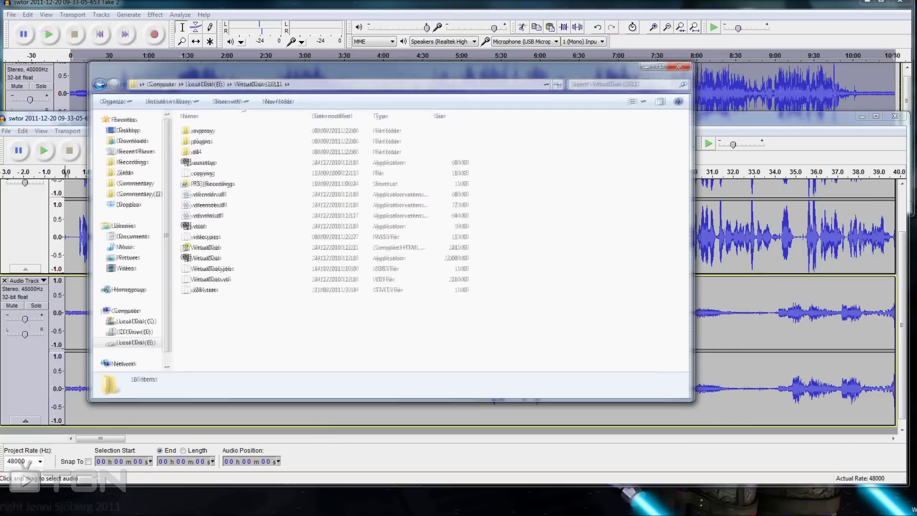
{"action": "double_click", "coordinate": [206, 225]}
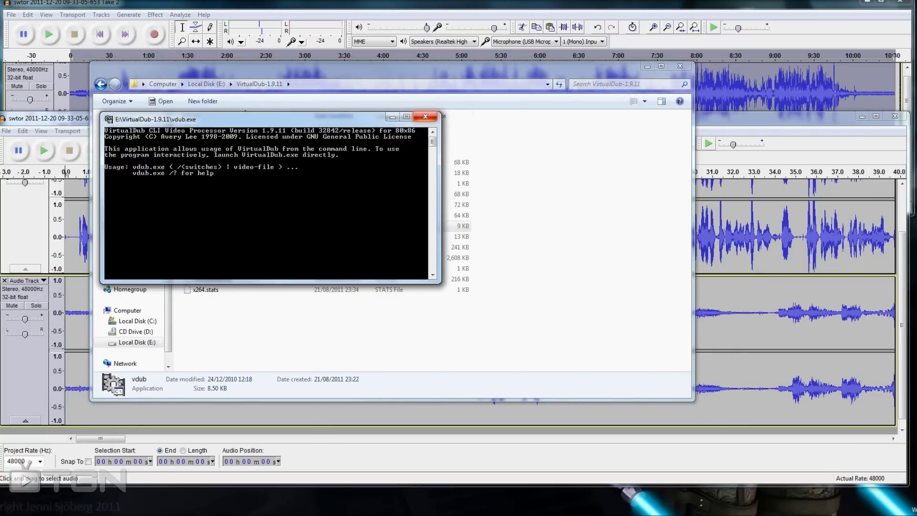
Close the vdub console window and run the VirtualDub application from the VirtualDub-1.9.11 folder instead.
{"action": "left_click", "coordinate": [425, 116]}
{"action": "double_click", "coordinate": [207, 258]}
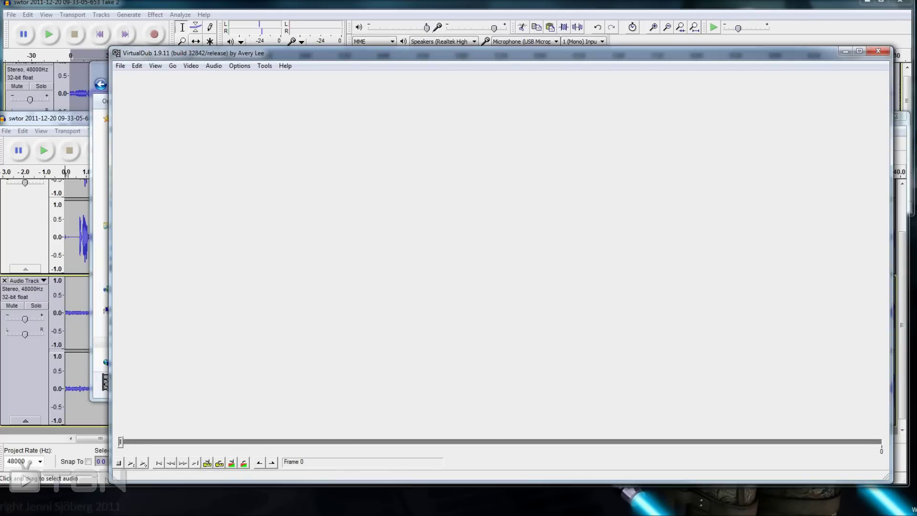
{"action": "key", "text": "alt+Tab"}
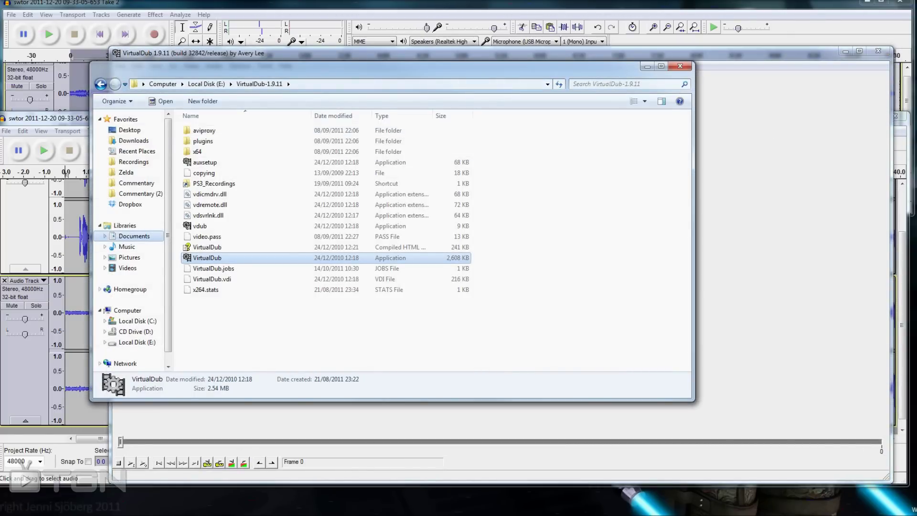
{"action": "left_click", "coordinate": [134, 236]}
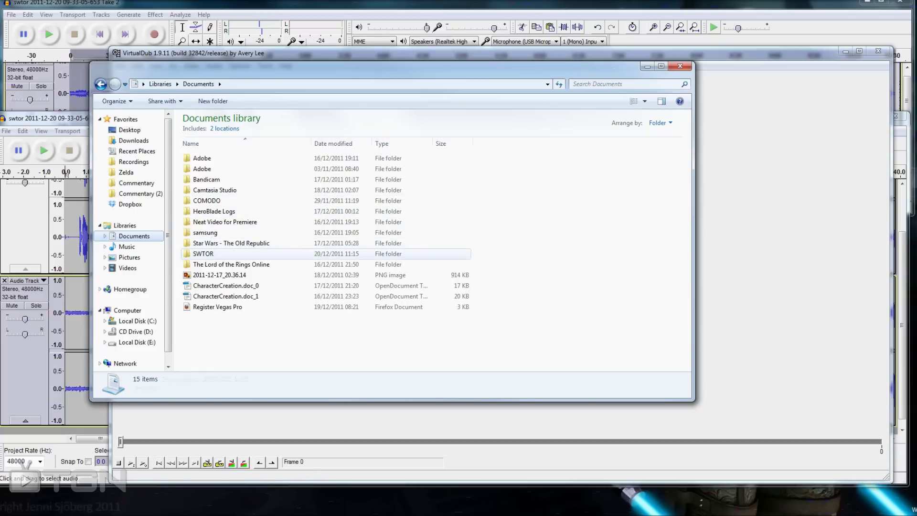
{"action": "double_click", "coordinate": [203, 253]}
{"action": "left_click", "coordinate": [248, 200]}
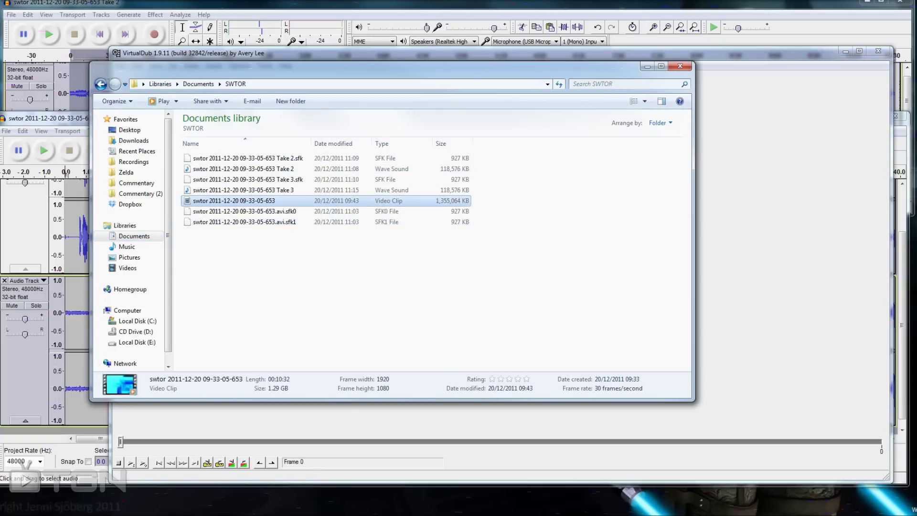
{"action": "left_click_drag", "start_coordinate": [334, 69], "coordinate": [706, 72]}
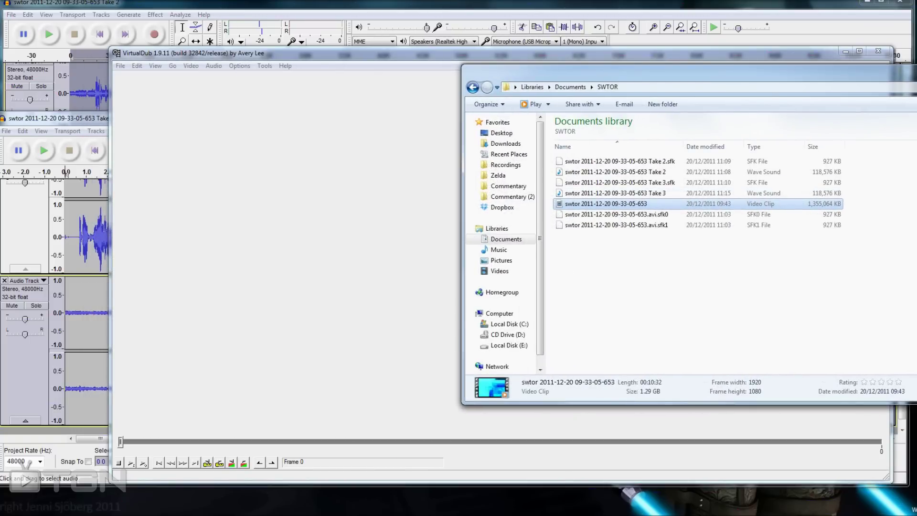
{"action": "double_click", "coordinate": [606, 204]}
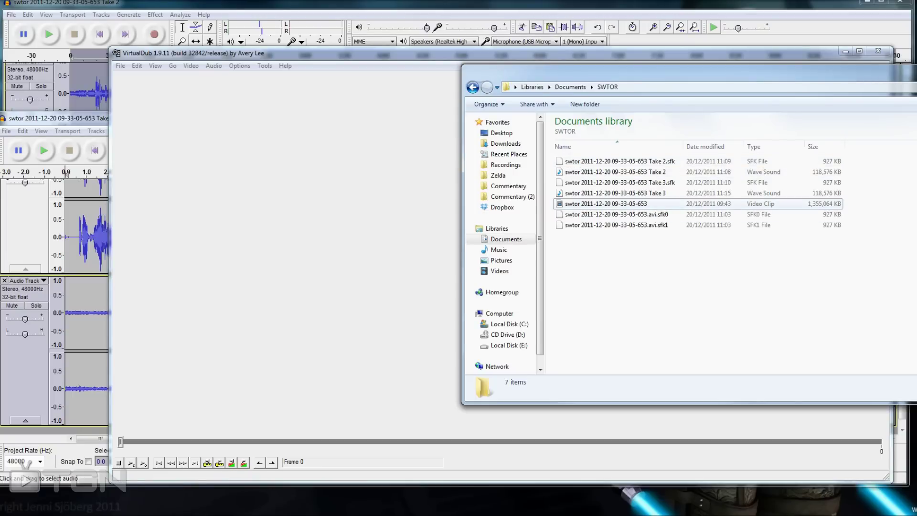
{"action": "left_click", "coordinate": [606, 204]}
{"action": "left_click_drag", "start_coordinate": [605, 204], "coordinate": [305, 239]}
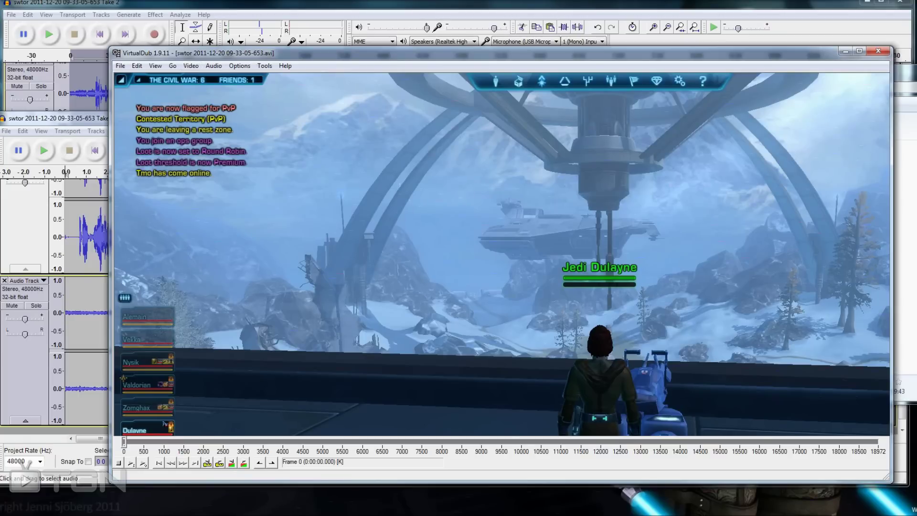
Set the video to direct stream copy and browse to the SWTOR folder in Documents for audio from another file.
{"action": "left_click", "coordinate": [191, 66]}
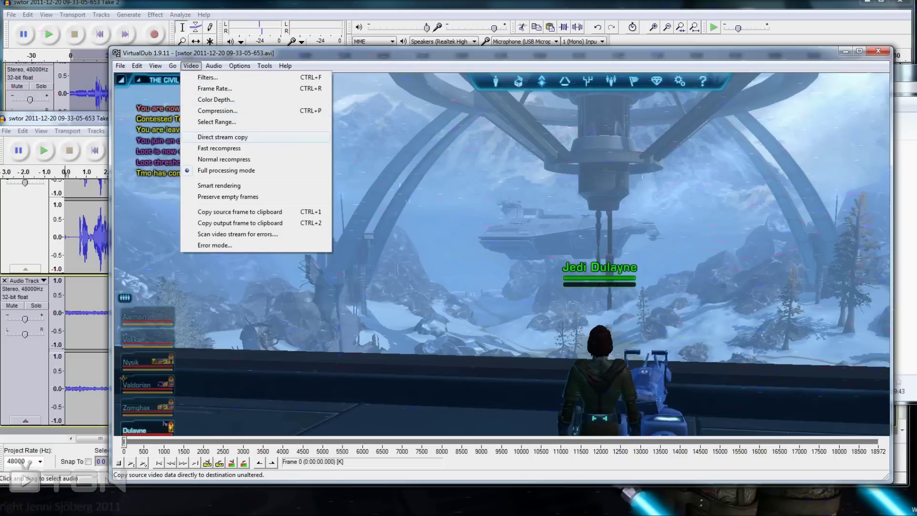
{"action": "left_click", "coordinate": [222, 137]}
{"action": "left_click", "coordinate": [214, 65]}
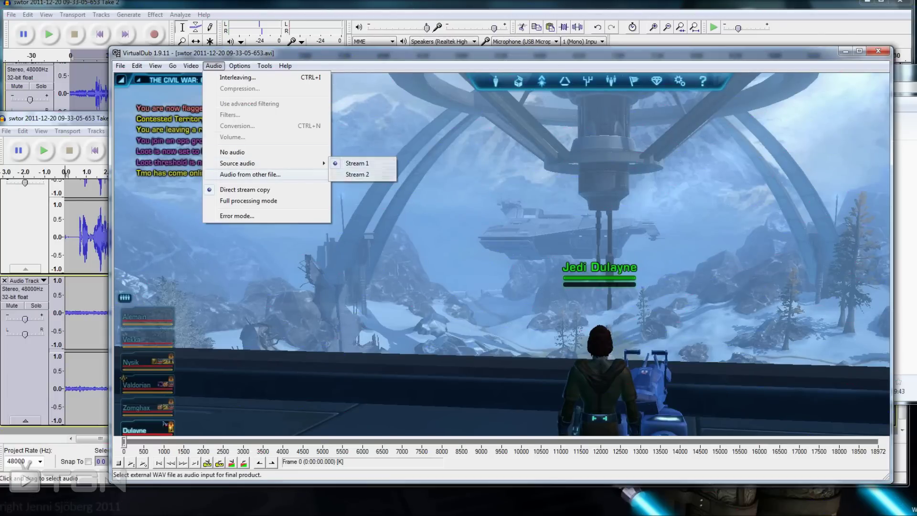
{"action": "left_click", "coordinate": [250, 174]}
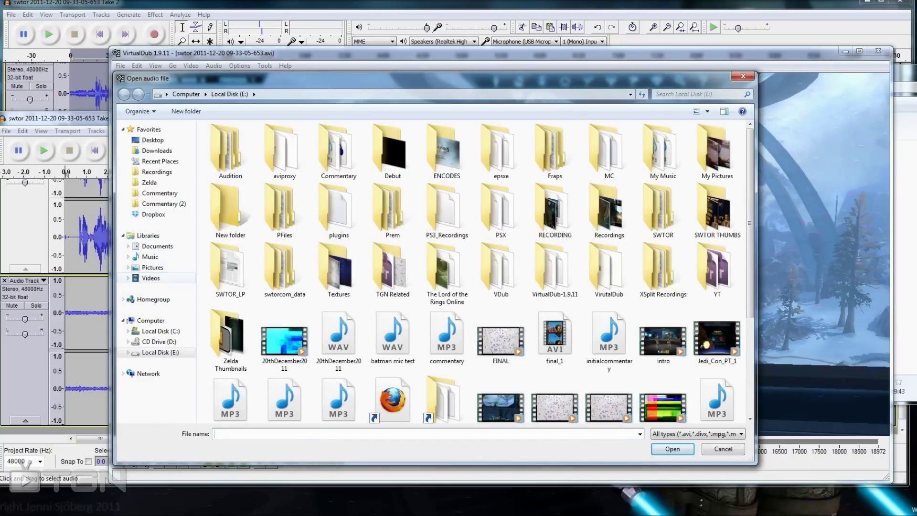
{"action": "left_click", "coordinate": [157, 246]}
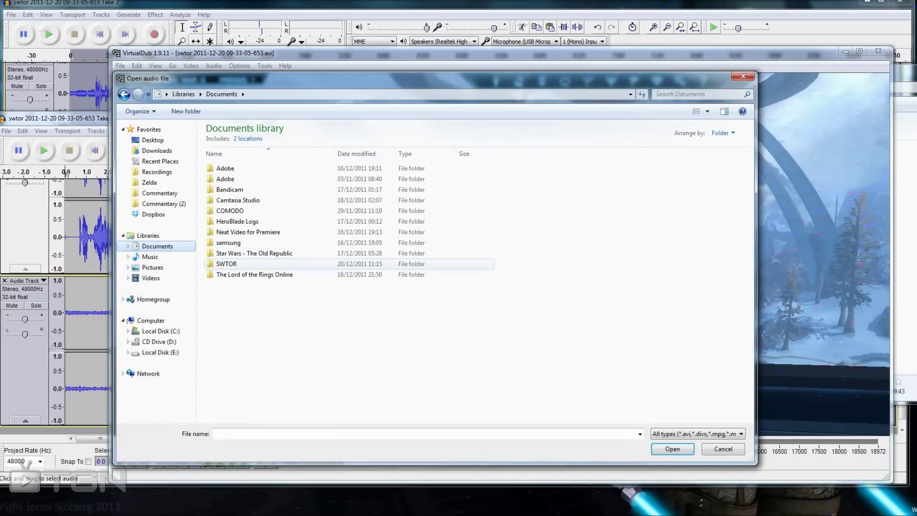
{"action": "double_click", "coordinate": [226, 264]}
{"action": "left_click", "coordinate": [406, 266]}
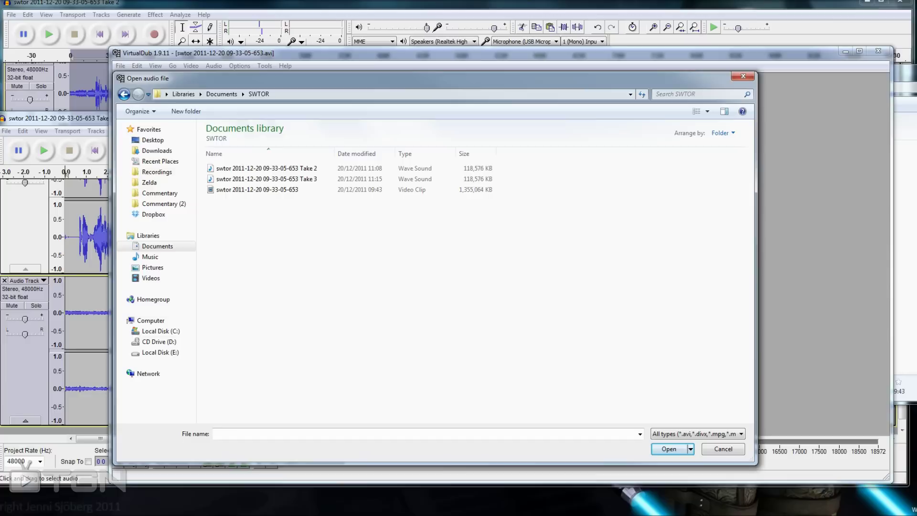
{"action": "left_click", "coordinate": [906, 215]}
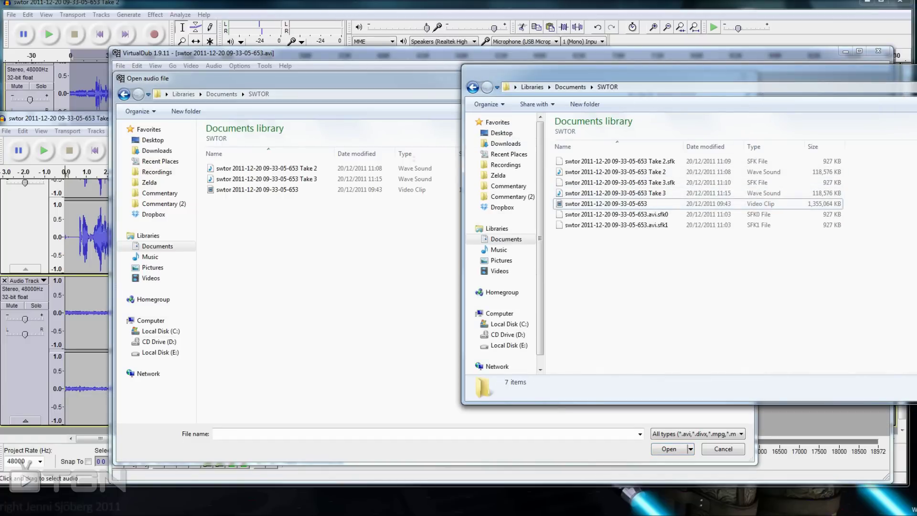
{"action": "key", "text": "alt+Tab"}
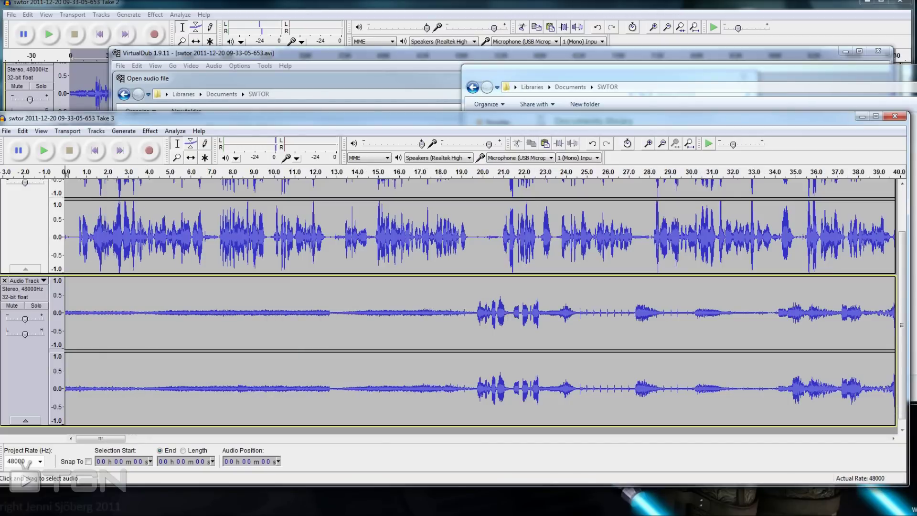
{"action": "left_click_drag", "start_coordinate": [430, 118], "coordinate": [408, 201]}
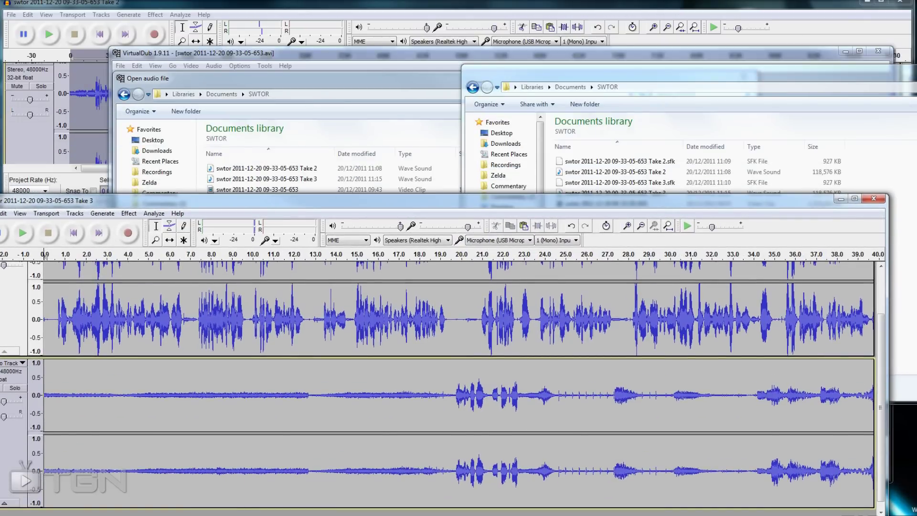
{"action": "key", "text": "alt+Tab"}
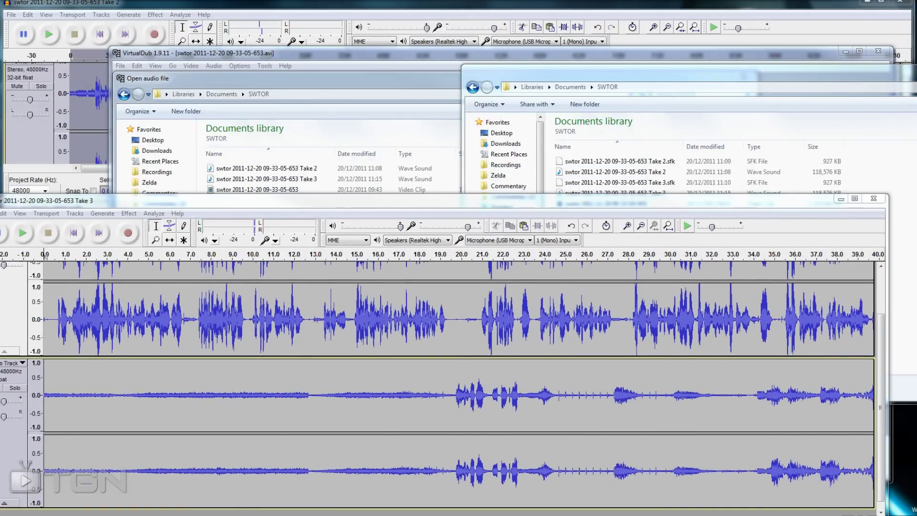
{"action": "key", "text": "alt+Tab"}
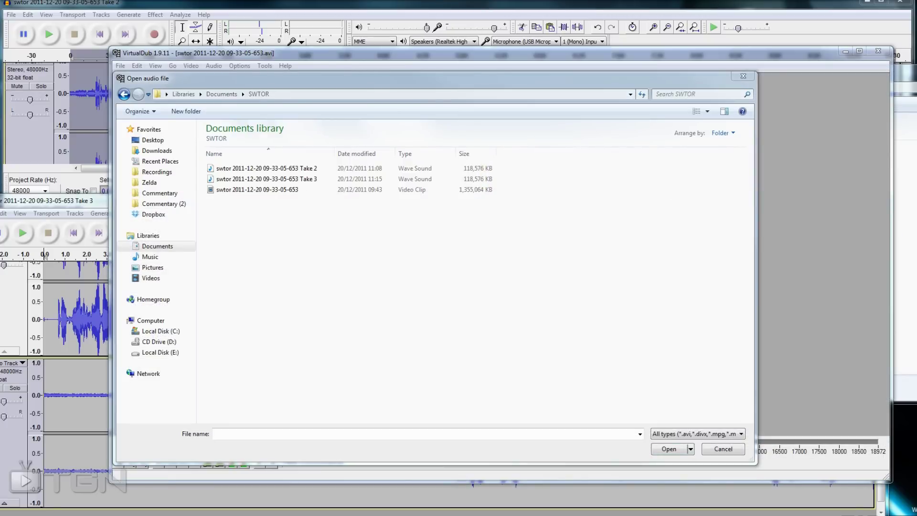
{"action": "left_click", "coordinate": [267, 179]}
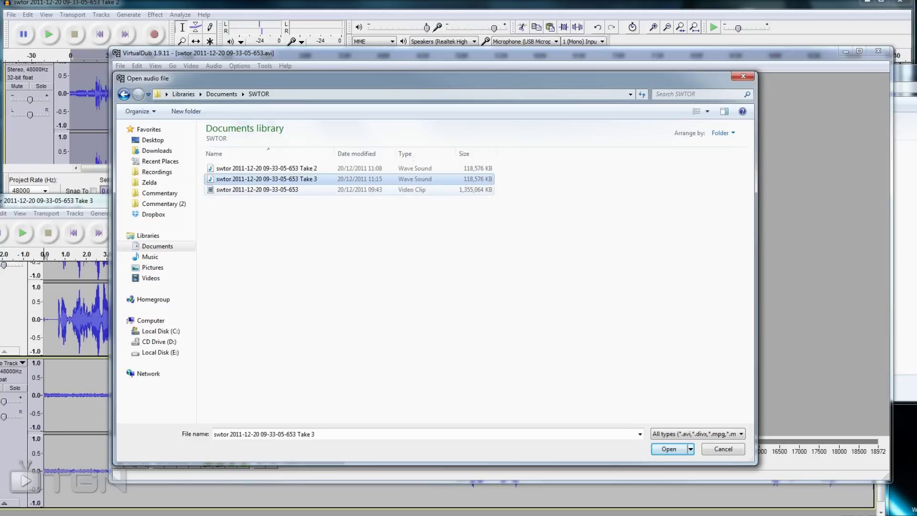
{"action": "left_click", "coordinate": [669, 448]}
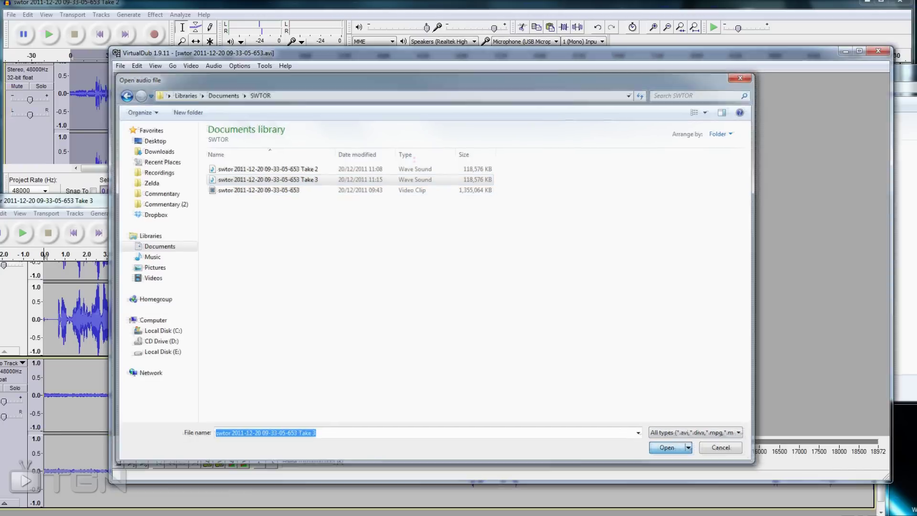
{"action": "left_click", "coordinate": [214, 66]}
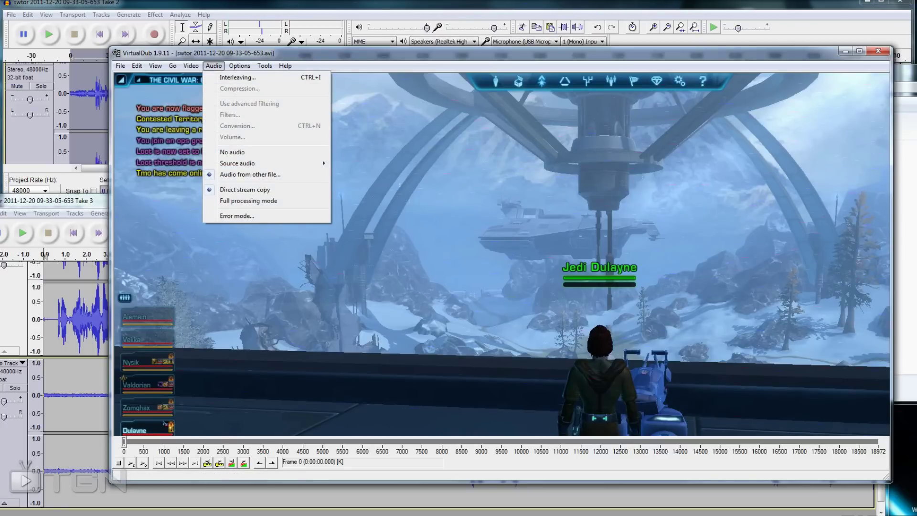
{"action": "key", "text": "Escape"}
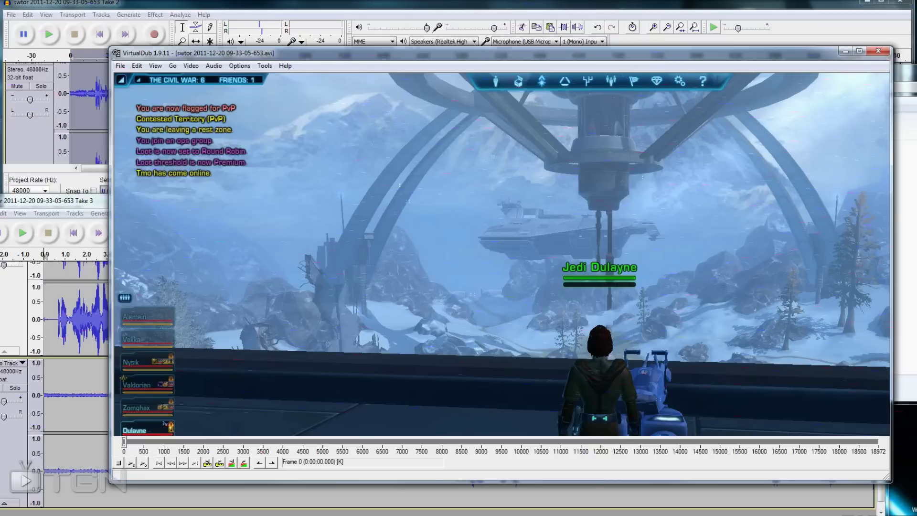
Start saving the video as an AVI, dismiss the COM Surrogate error and choose the SWTOR folder in Documents.
{"action": "key", "text": "alt+f"}
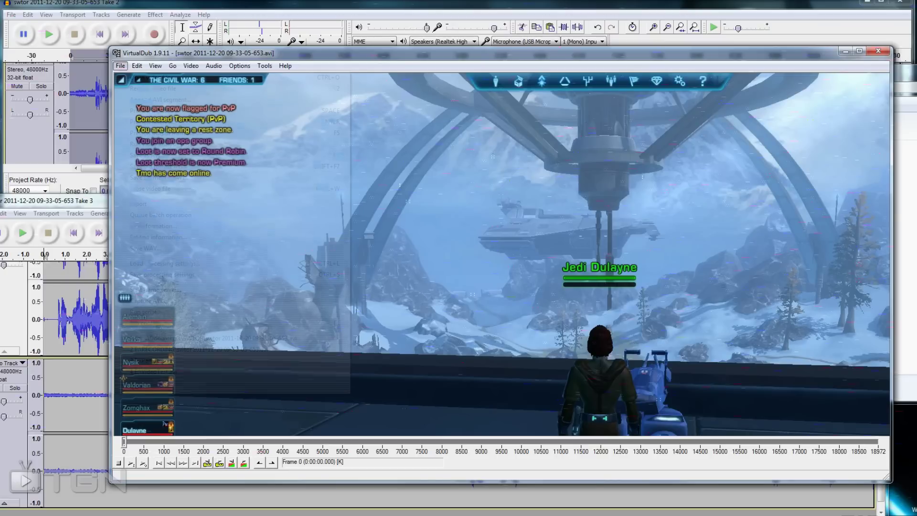
{"action": "key", "text": "Return"}
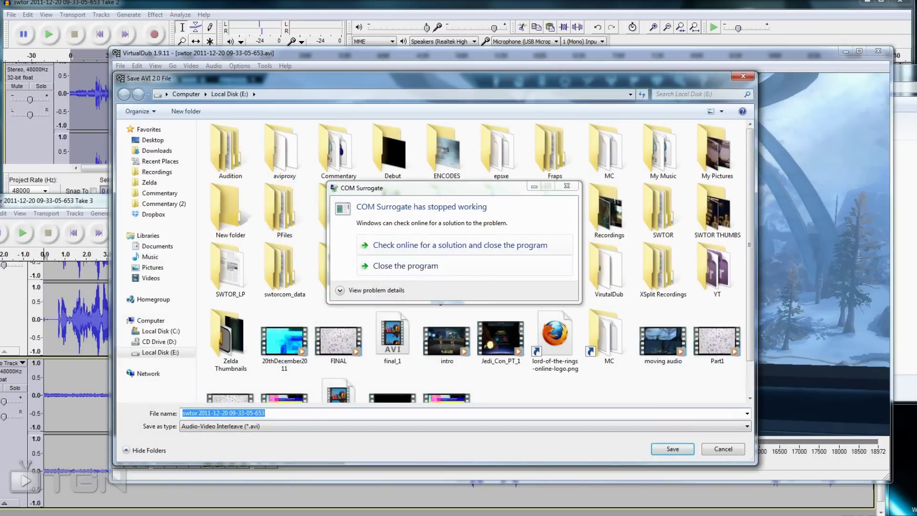
{"action": "left_click", "coordinate": [567, 186]}
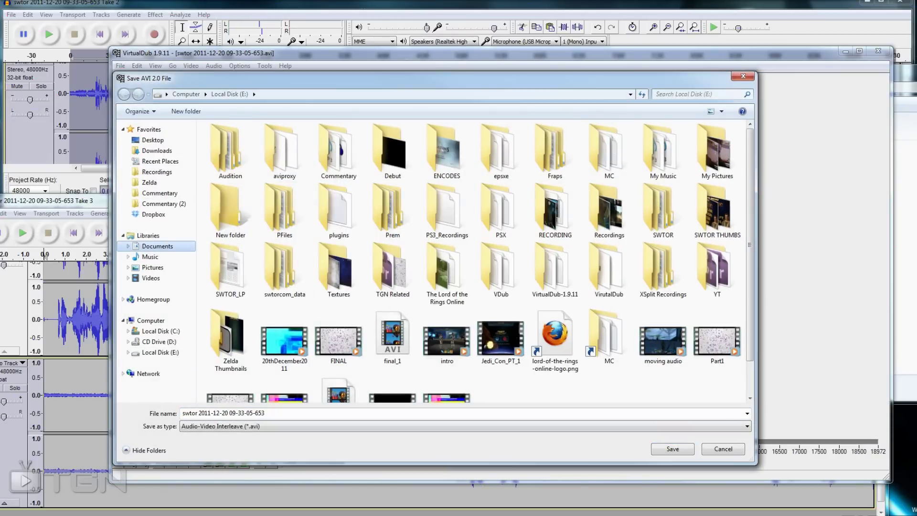
{"action": "left_click", "coordinate": [157, 246]}
{"action": "double_click", "coordinate": [226, 264]}
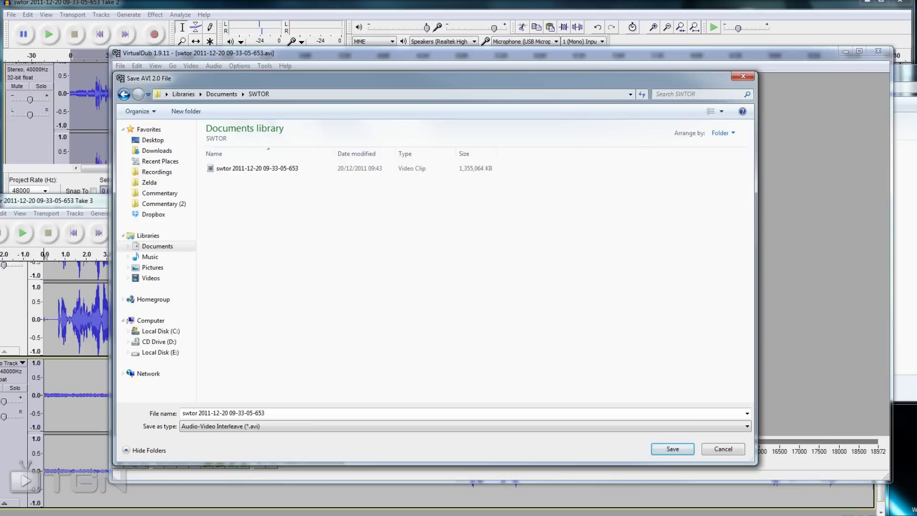
Name the AVI file SWTOR_PVP_edited and save it.
{"action": "left_click", "coordinate": [286, 413]}
{"action": "left_click", "coordinate": [287, 413]}
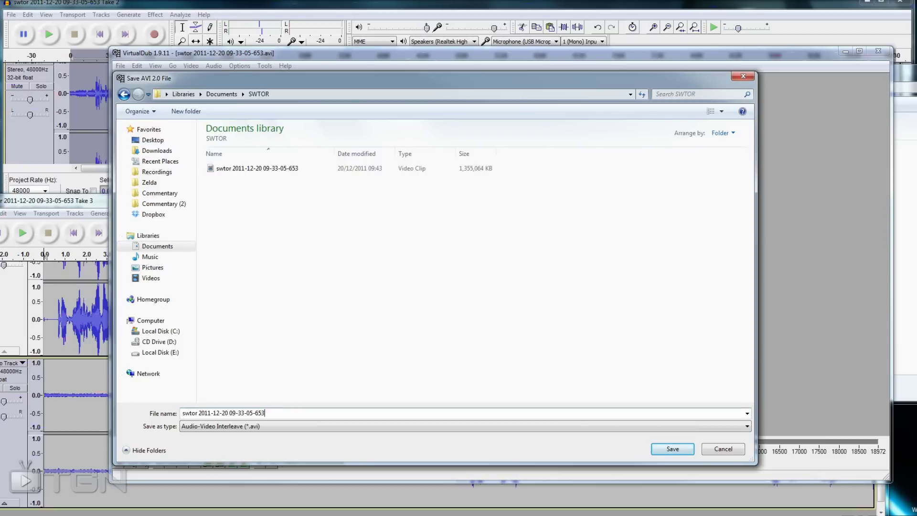
{"action": "key", "text": "ctrl+a"}
{"action": "type", "text": "S"}
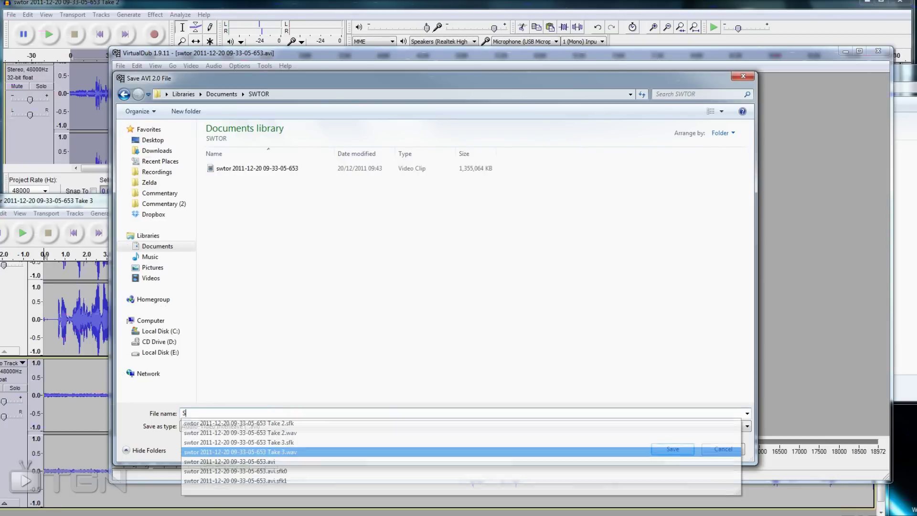
{"action": "type", "text": "WTOR_PVP"}
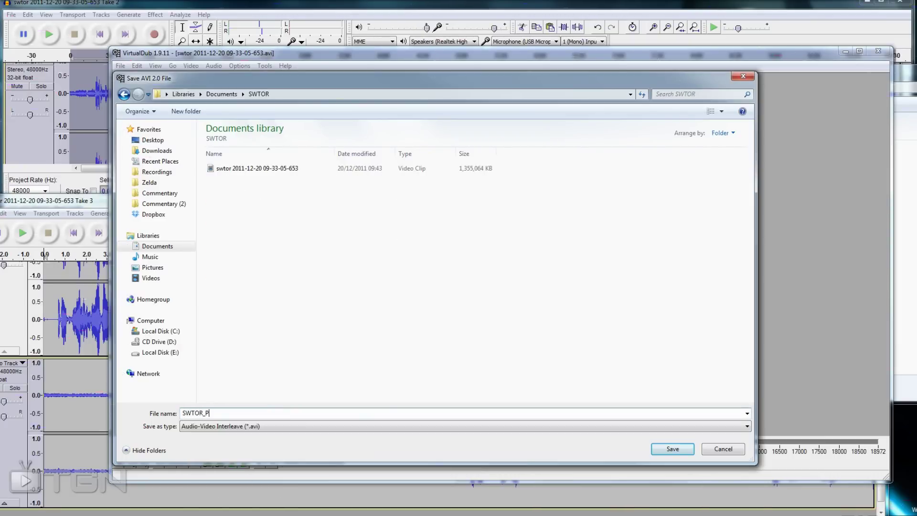
{"action": "type", "text": "_edited"}
{"action": "key", "text": "Return"}
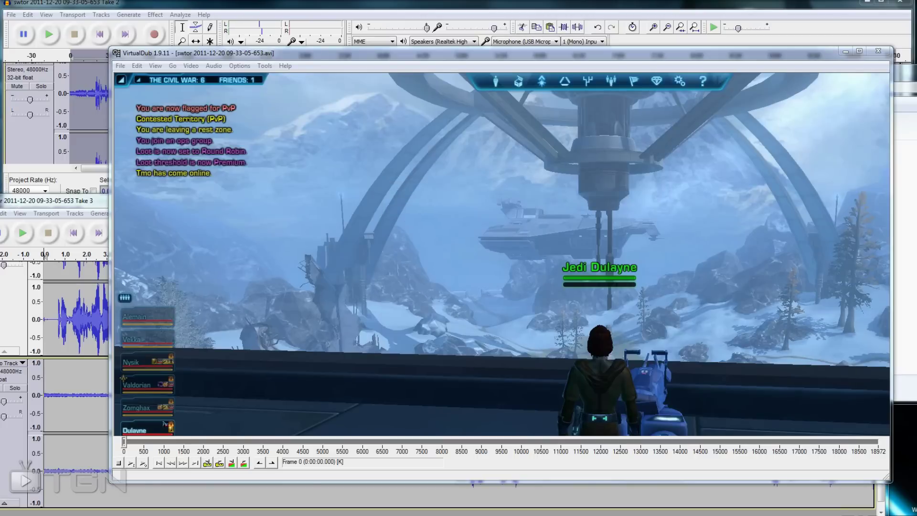
Open the SWTOR_PVP_edited clip from the SWTOR folder to check the result.
{"action": "left_click", "coordinate": [904, 258]}
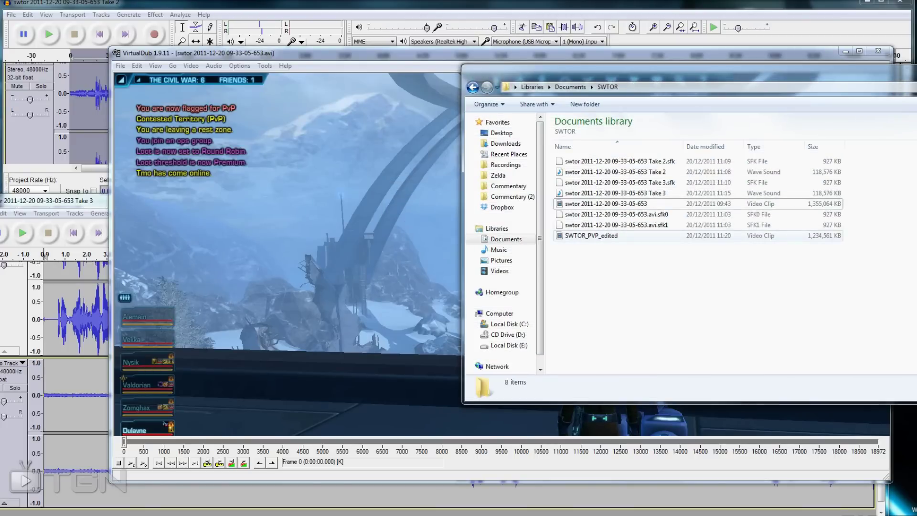
{"action": "double_click", "coordinate": [591, 236]}
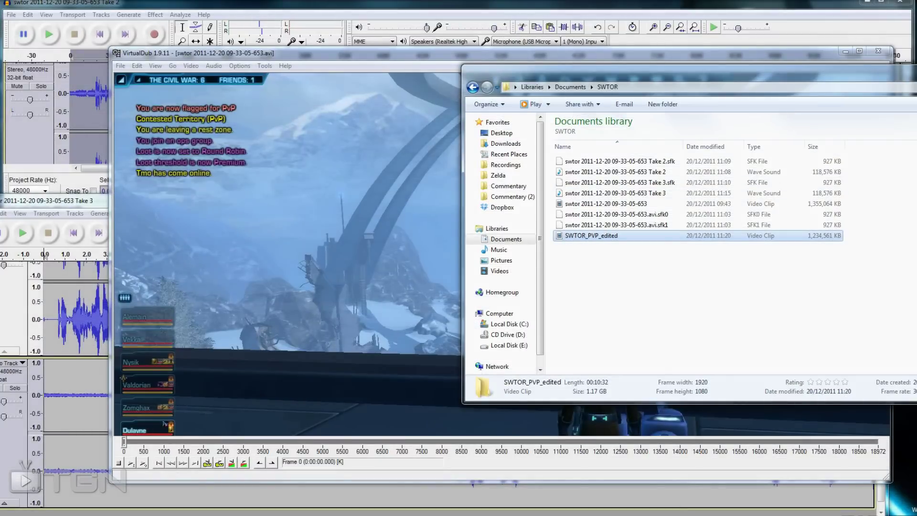
Look through the E: drive and its RECORDING folder for recorded clips, and return to the drive's root.
{"action": "left_click_drag", "start_coordinate": [684, 74], "coordinate": [559, 72]}
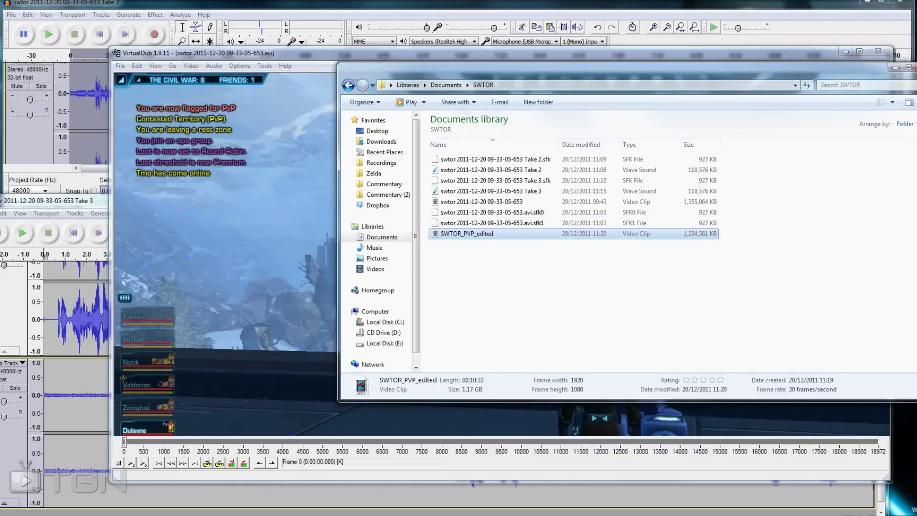
{"action": "left_click", "coordinate": [385, 344]}
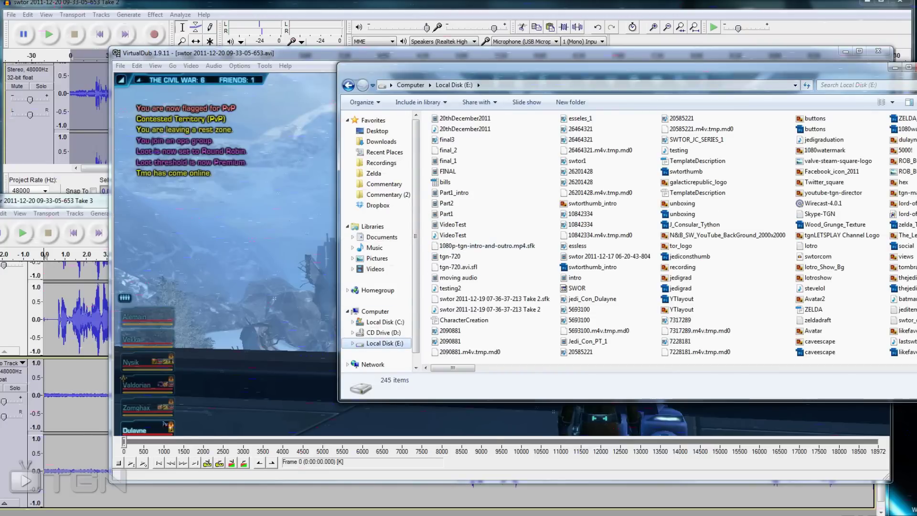
{"action": "scroll", "coordinate": [622, 234], "scroll_direction": "right", "scroll_amount": 1}
{"action": "scroll", "coordinate": [621, 234], "scroll_direction": "right", "scroll_amount": 5}
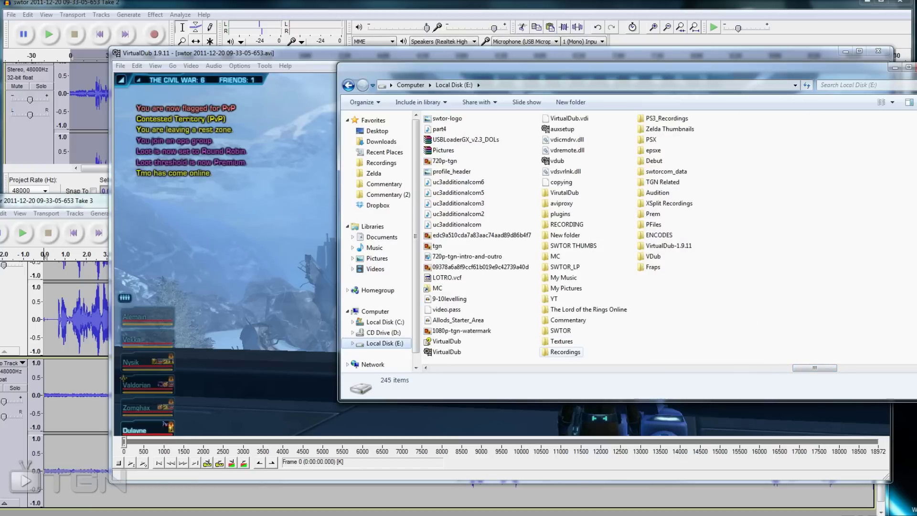
{"action": "double_click", "coordinate": [567, 224]}
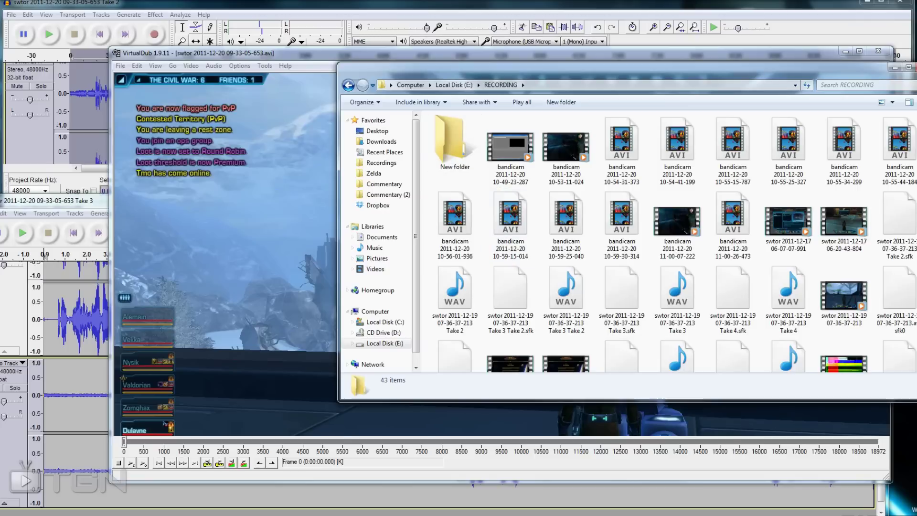
{"action": "scroll", "coordinate": [621, 239], "scroll_direction": "down", "scroll_amount": 1}
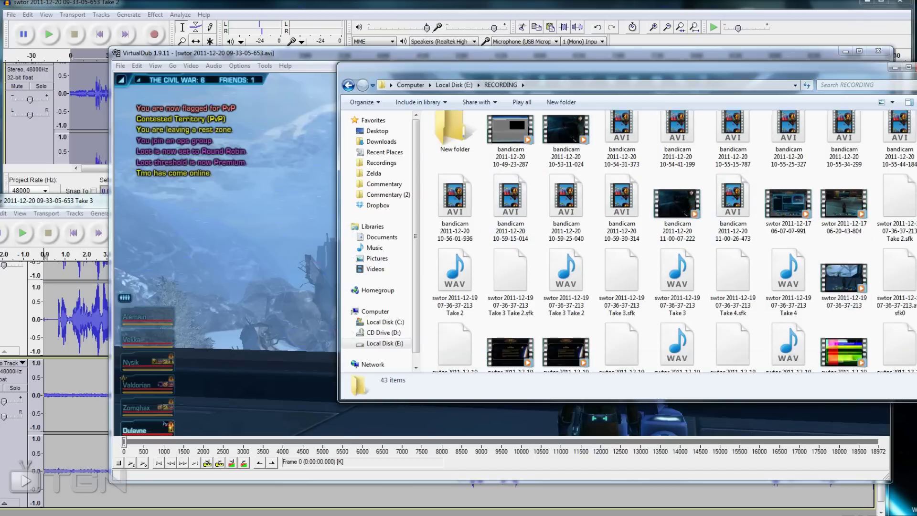
{"action": "scroll", "coordinate": [564, 335], "scroll_direction": "down", "scroll_amount": 3}
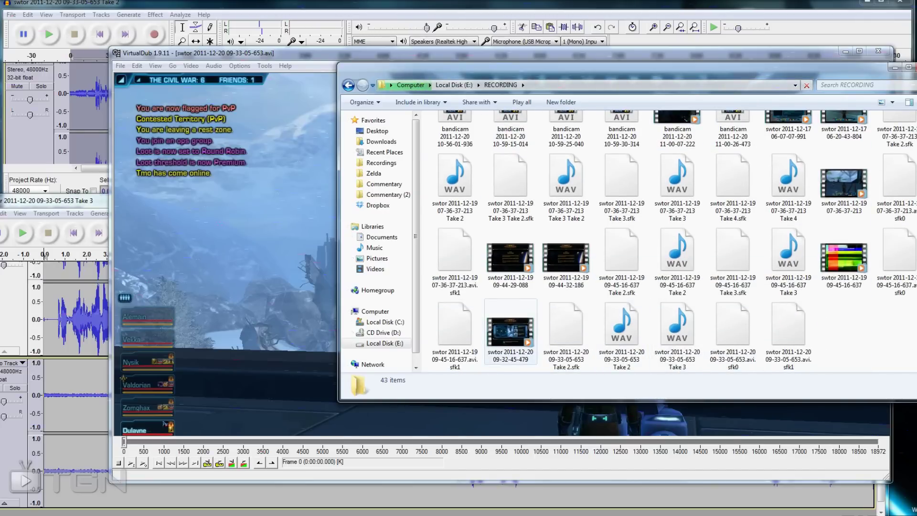
{"action": "key", "text": "BackSpace"}
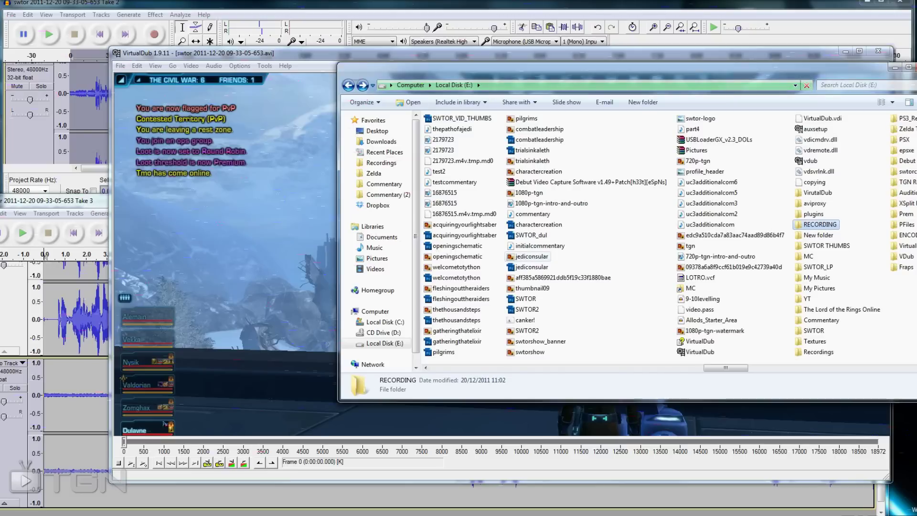